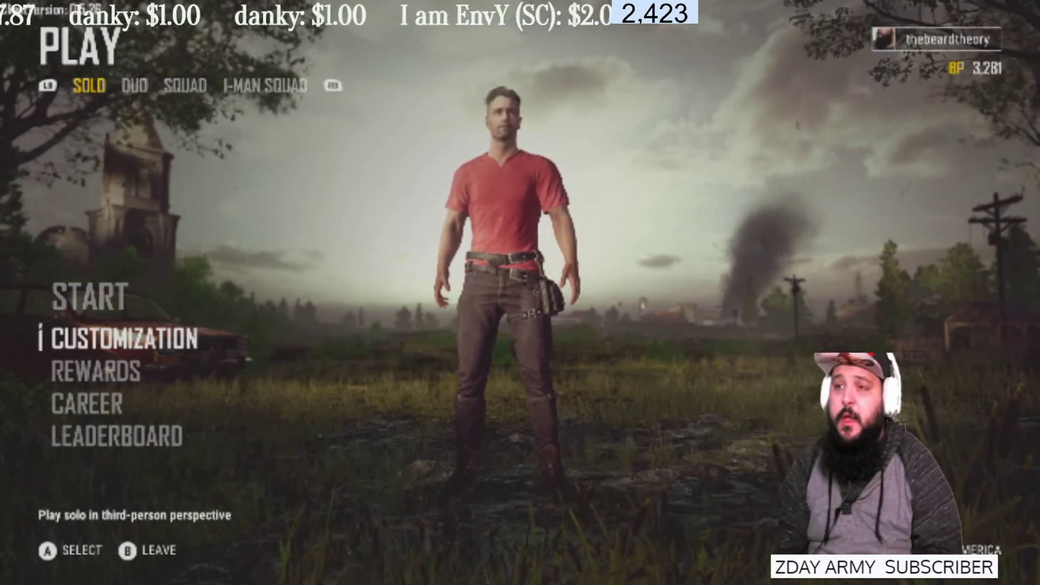
On the console, open the Broadcast & capture settings under Preferences from the Xbox guide
{"action": "key", "text": "super"}
{"action": "key", "text": "Right"}
{"action": "key", "text": "Right"}
{"action": "key", "text": "Right"}
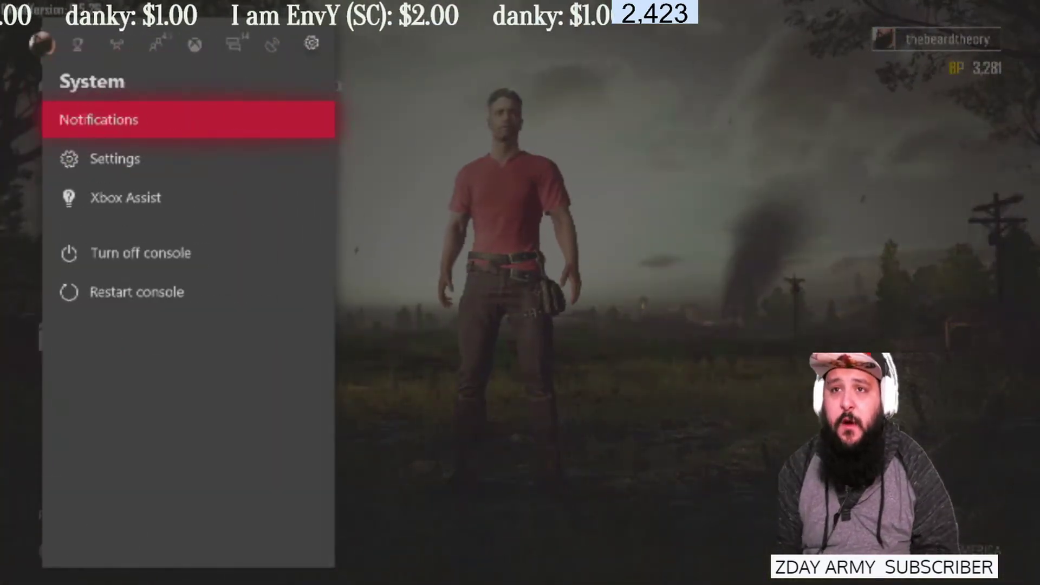
{"action": "key", "text": "Down"}
{"action": "key", "text": "Return"}
{"action": "key", "text": "Left"}
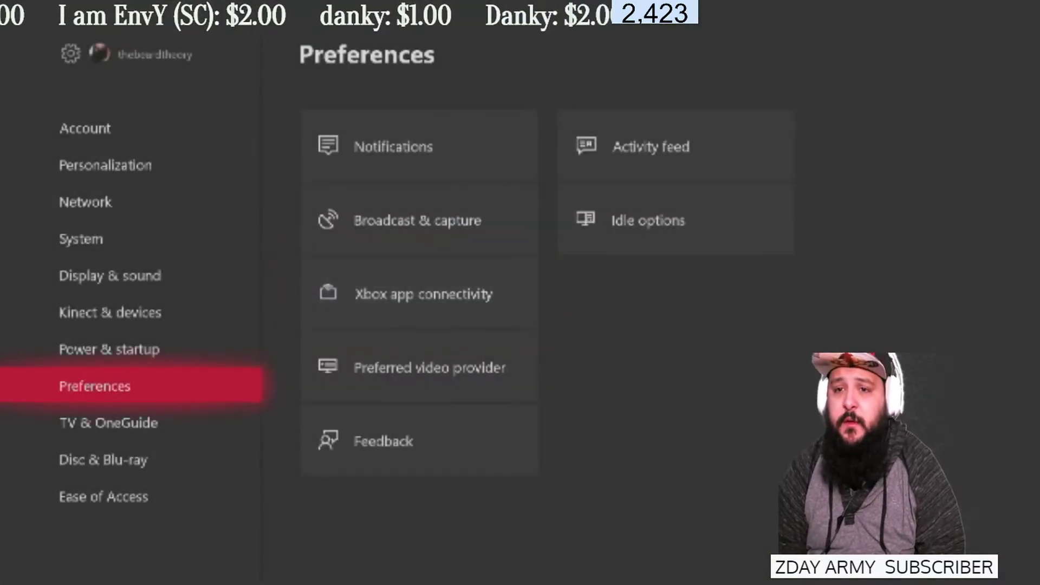
{"action": "key", "text": "Right"}
{"action": "key", "text": "Down"}
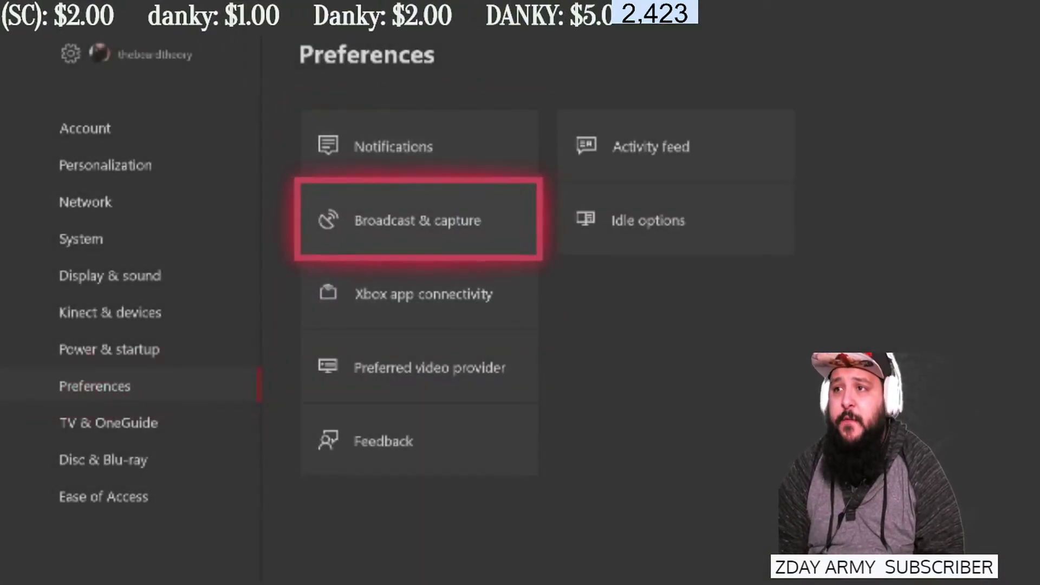
{"action": "key", "text": "Return"}
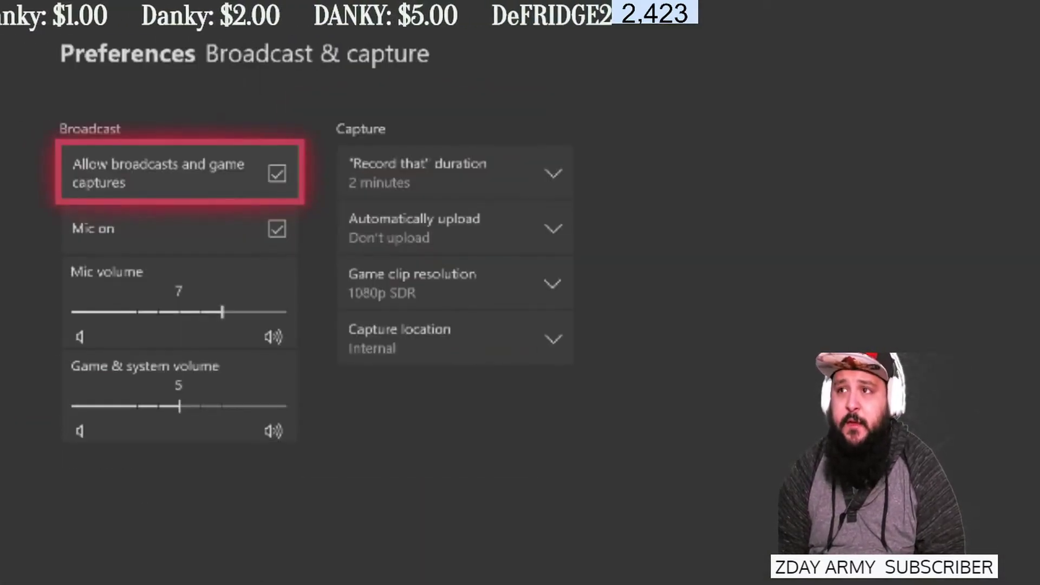
Check the Xbox app connectivity game streaming settings, then return to the PUBG menu
{"action": "key", "text": "Escape"}
{"action": "key", "text": "Down"}
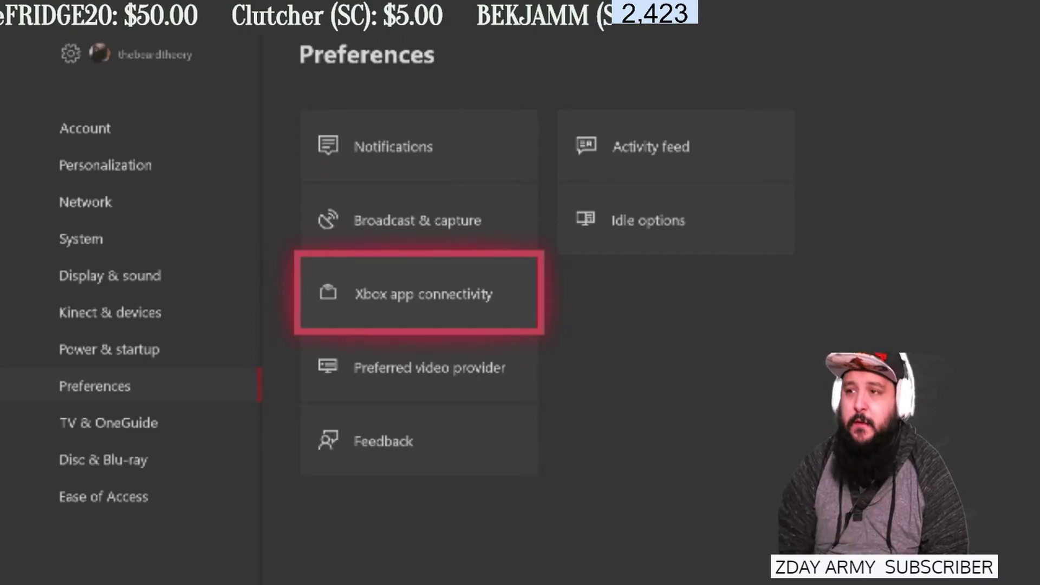
{"action": "key", "text": "Return"}
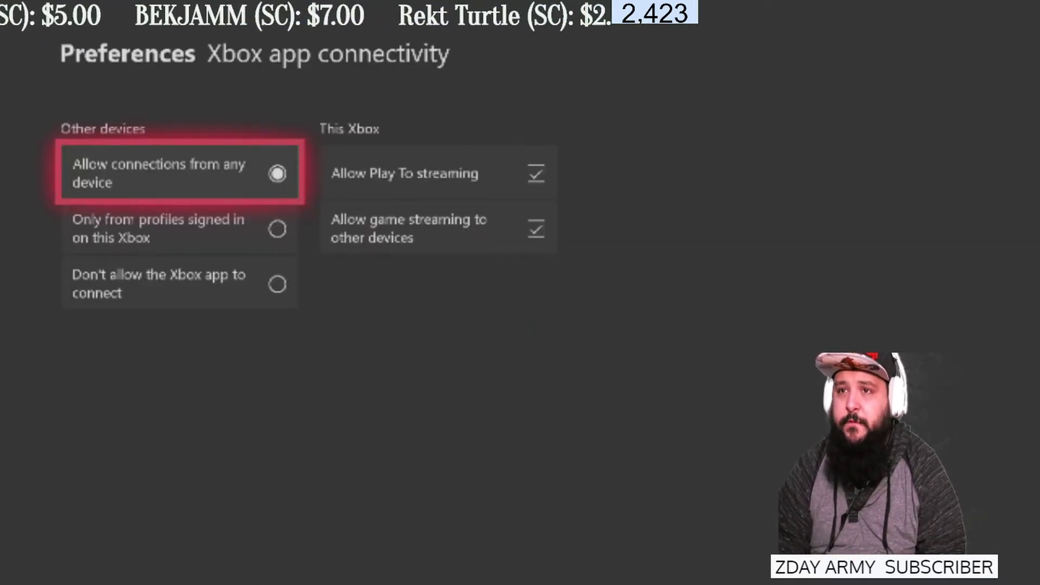
{"action": "key", "text": "Right"}
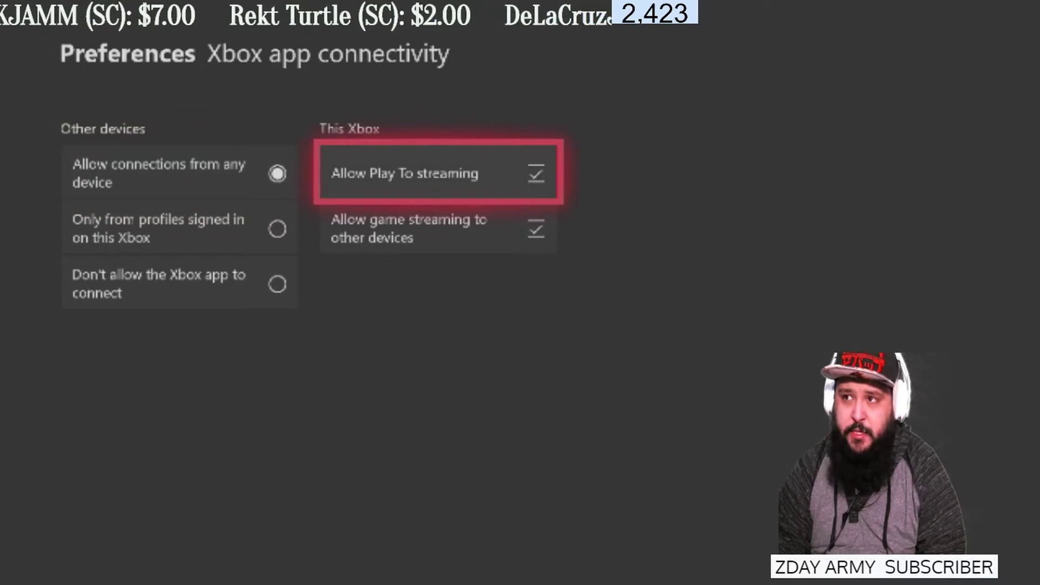
{"action": "key", "text": "Down"}
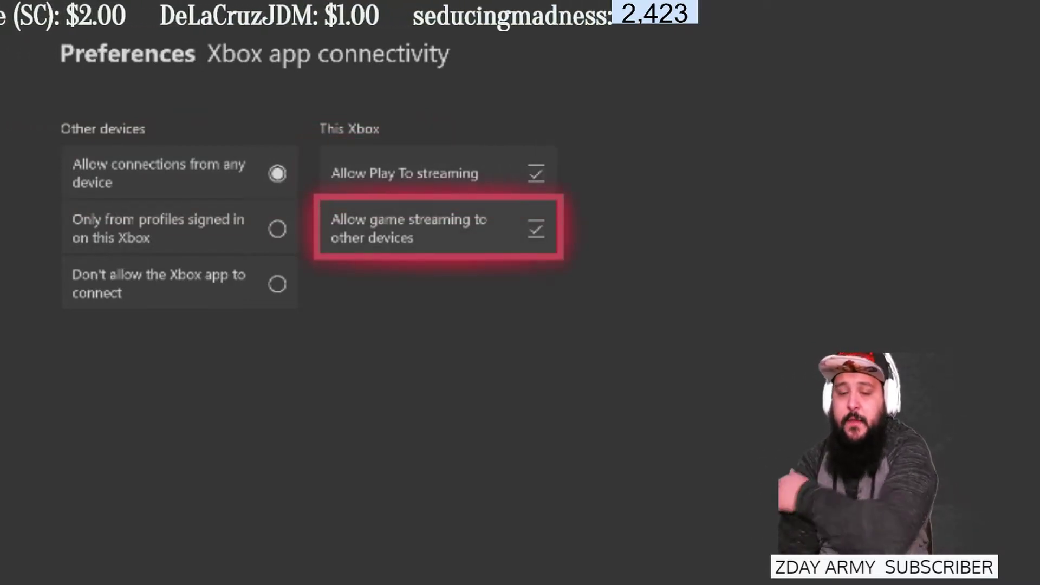
{"action": "key", "text": "Escape"}
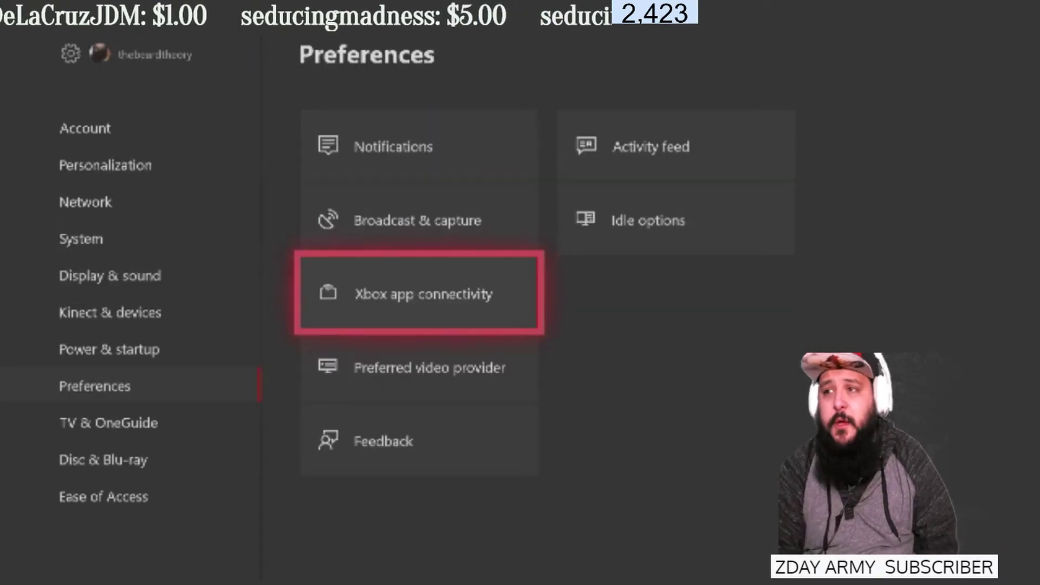
{"action": "key", "text": "Escape"}
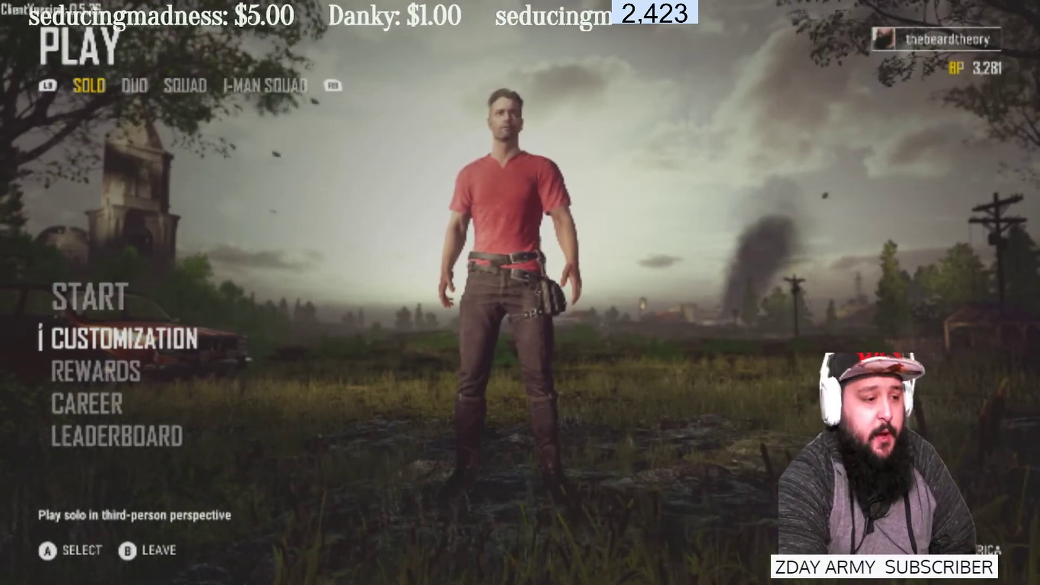
In OBS, switch to the desktop scene, hide the Logitech C615 webcam, and select Window Capture
{"action": "left_click", "coordinate": [12, 410]}
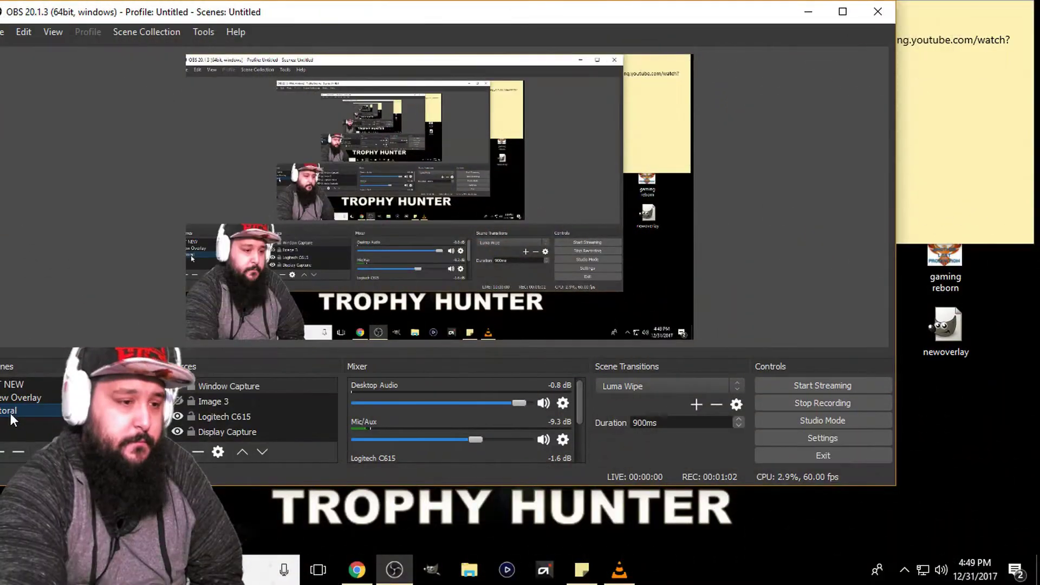
{"action": "left_click", "coordinate": [185, 416]}
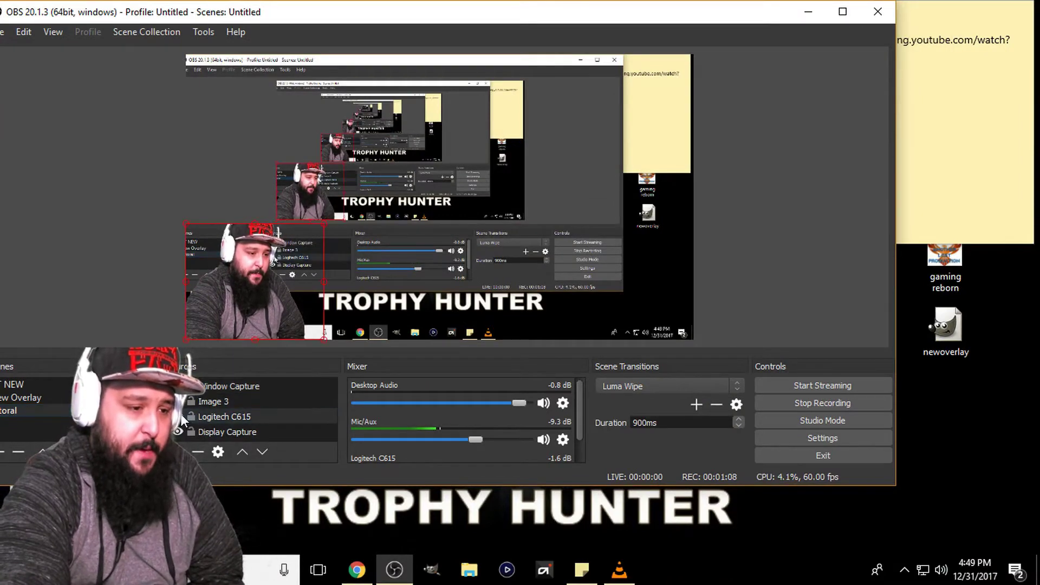
{"action": "left_click", "coordinate": [178, 416]}
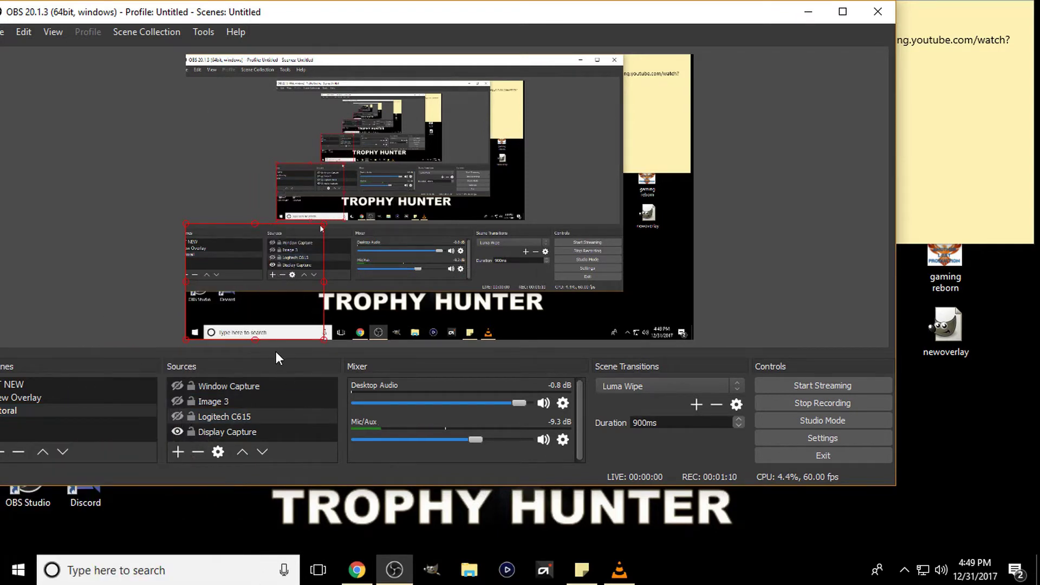
{"action": "left_click", "coordinate": [228, 383]}
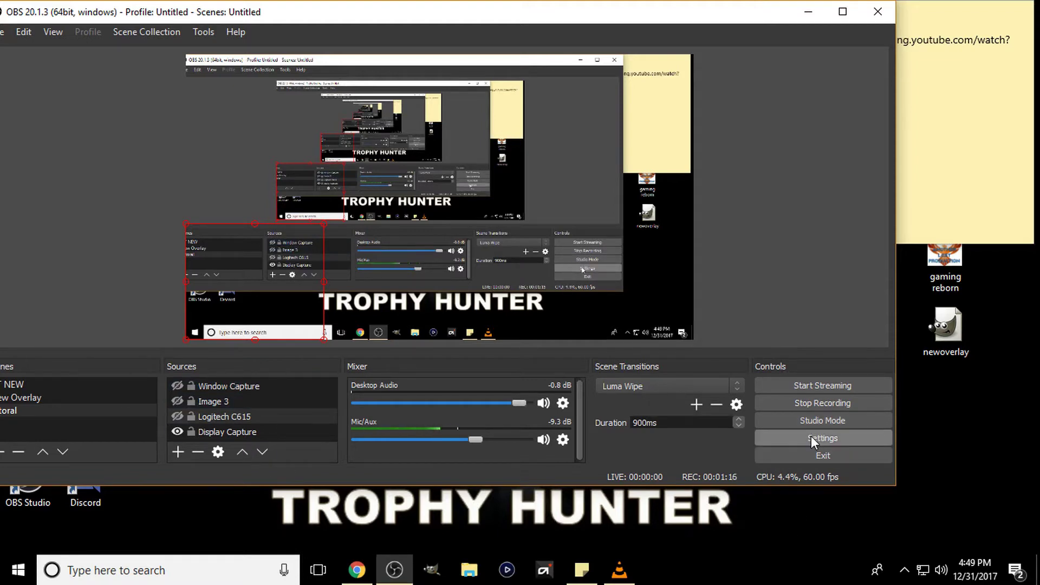
{"action": "left_click", "coordinate": [362, 568]}
Show the obsproject.com page in Chrome after briefly restoring and minimizing OBS
{"action": "left_click", "coordinate": [165, 18]}
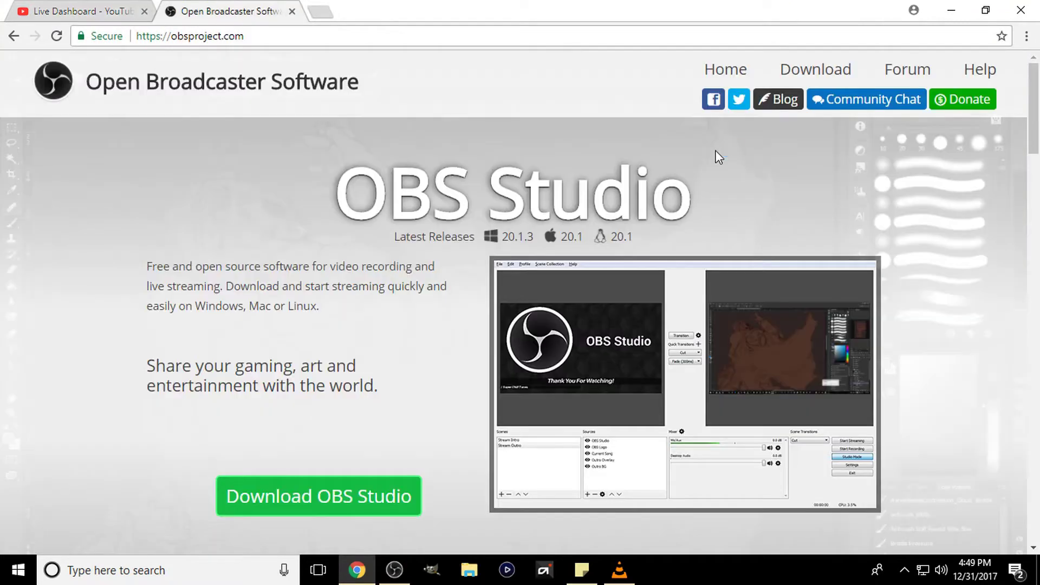
{"action": "left_click", "coordinate": [393, 570]}
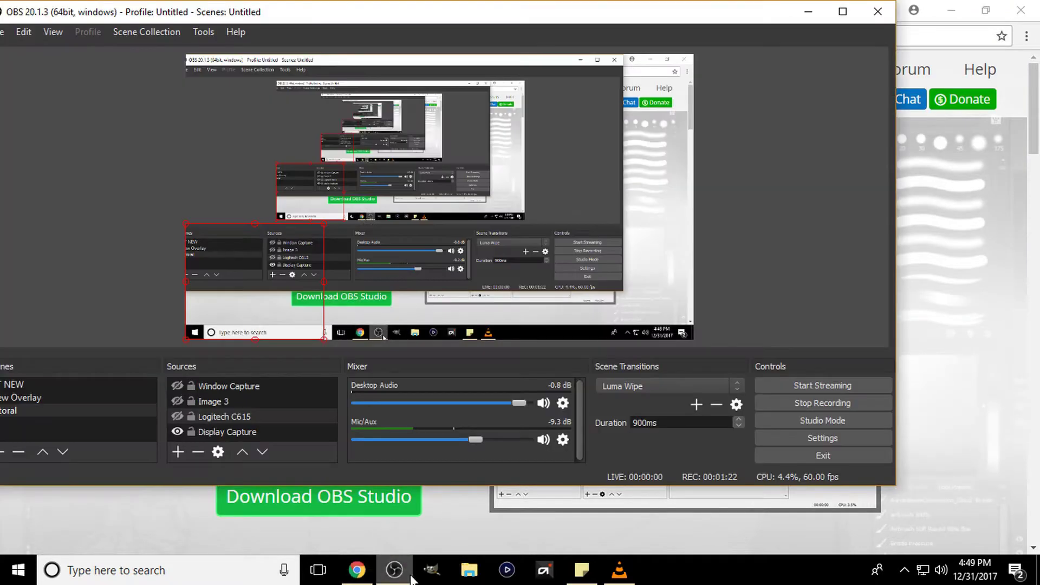
{"action": "left_click", "coordinate": [822, 10]}
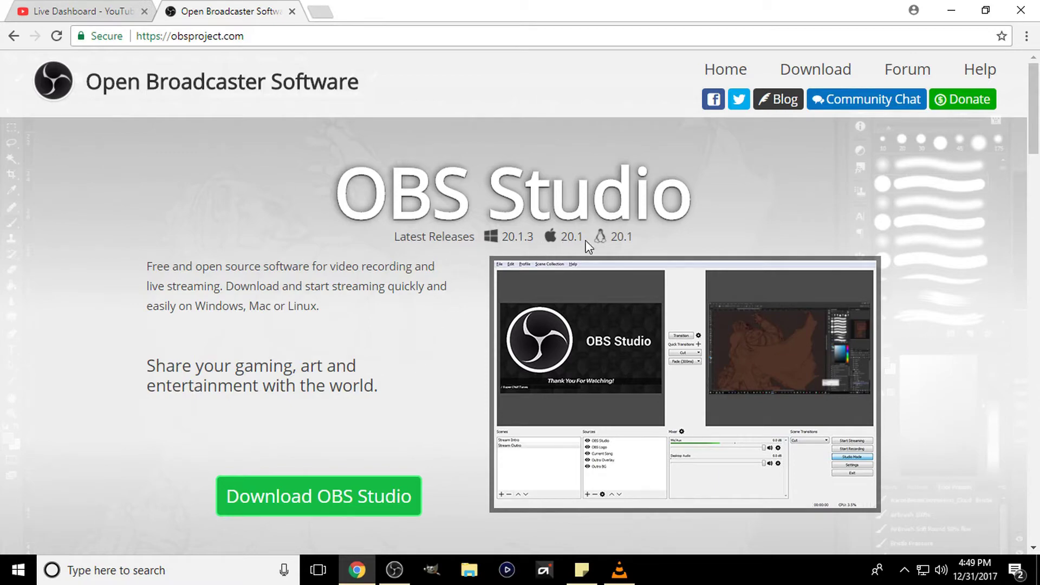
{"action": "scroll", "coordinate": [505, 303], "scroll_direction": "down", "scroll_amount": 4}
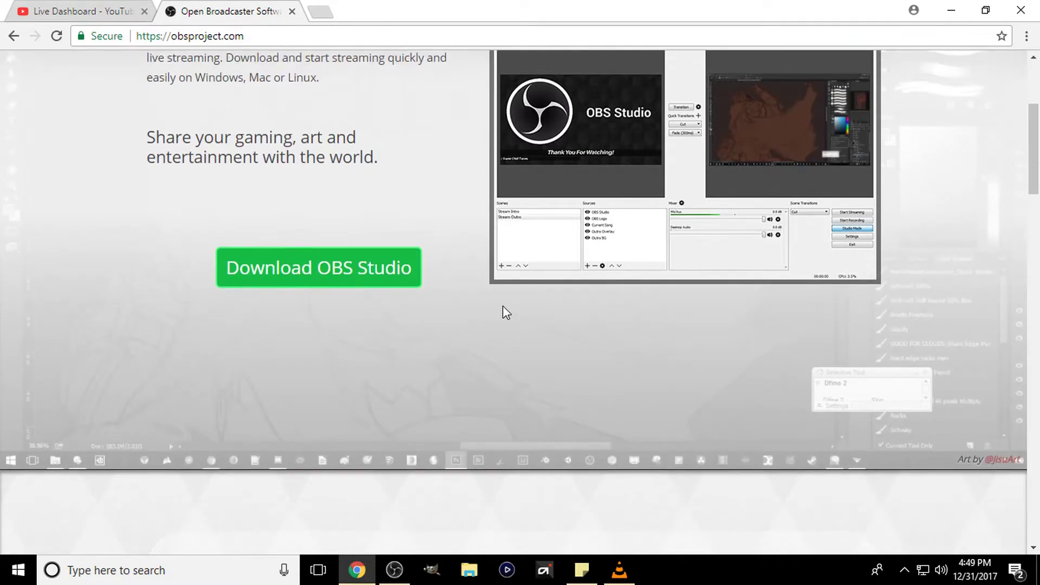
{"action": "scroll", "coordinate": [503, 306], "scroll_direction": "up", "scroll_amount": 5}
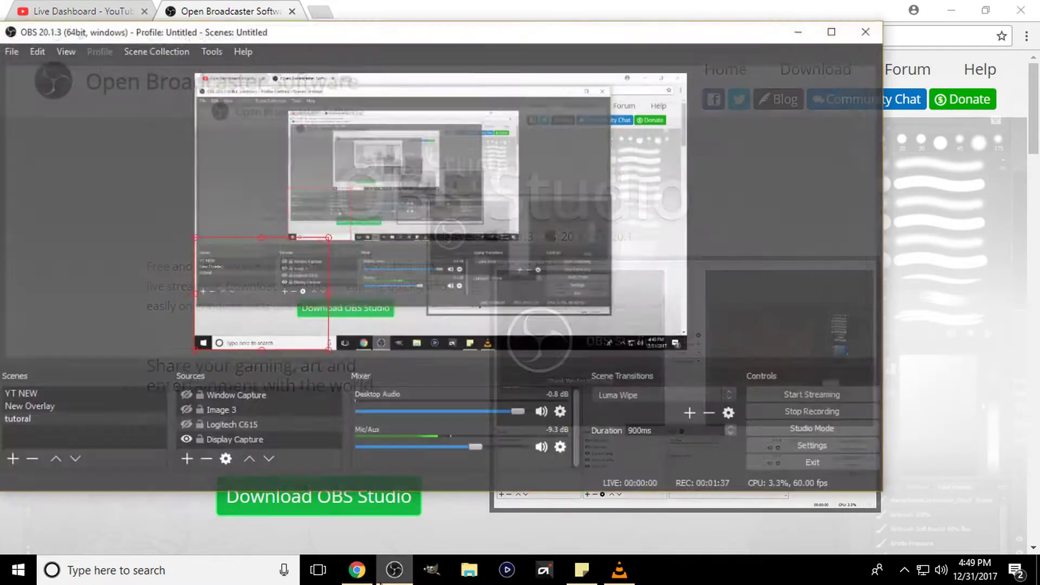
{"action": "left_click", "coordinate": [394, 569]}
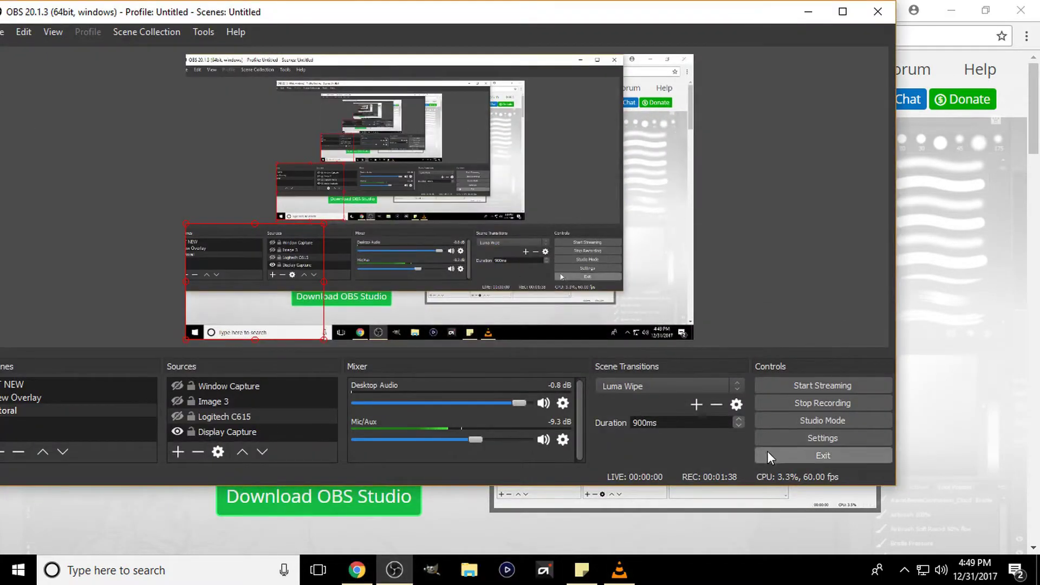
{"action": "left_click", "coordinate": [778, 439]}
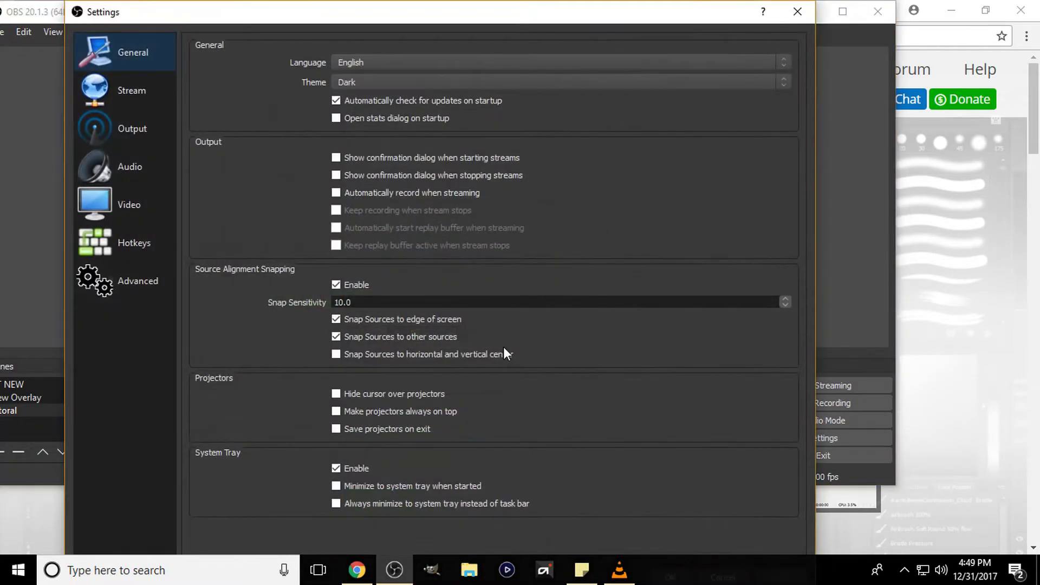
{"action": "left_click", "coordinate": [146, 104]}
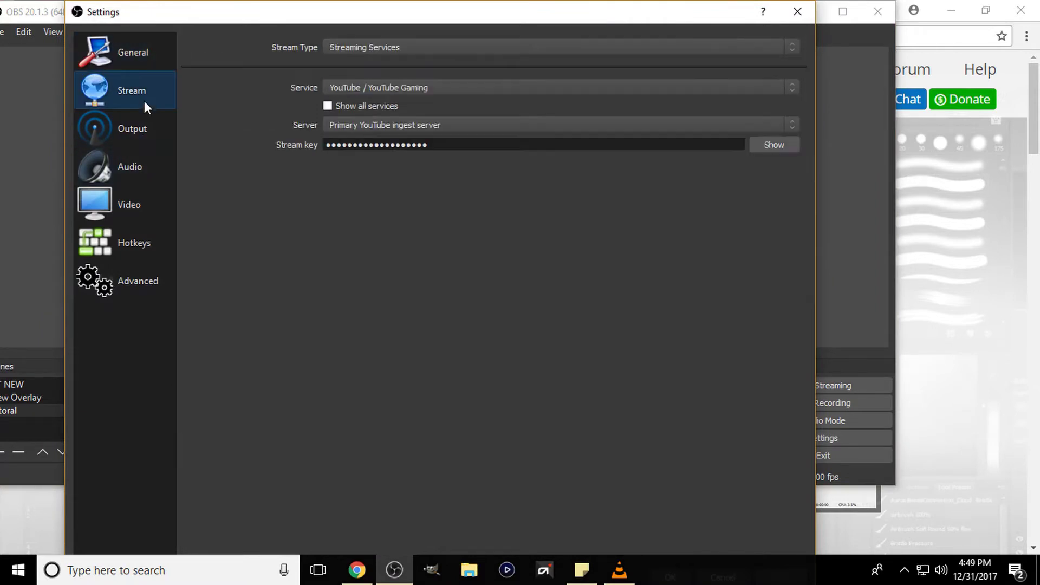
{"action": "left_click", "coordinate": [791, 88]}
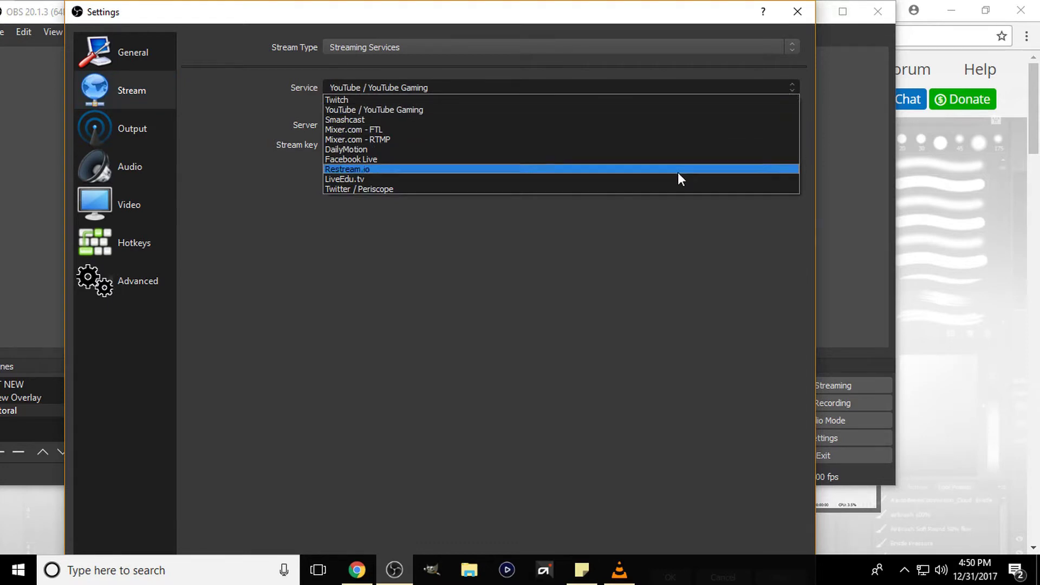
{"action": "left_click", "coordinate": [791, 85]}
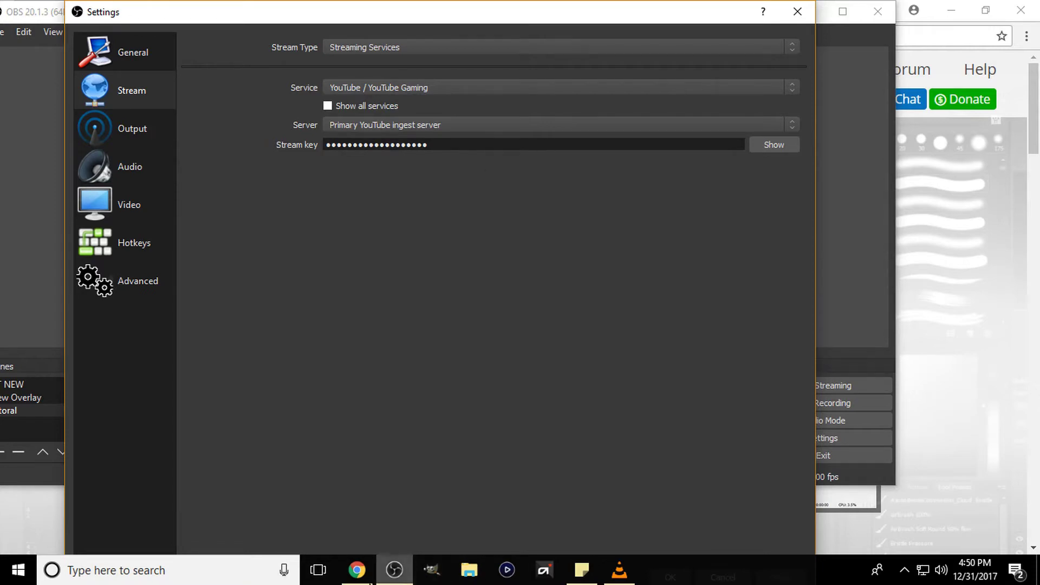
{"action": "left_click", "coordinate": [357, 570]}
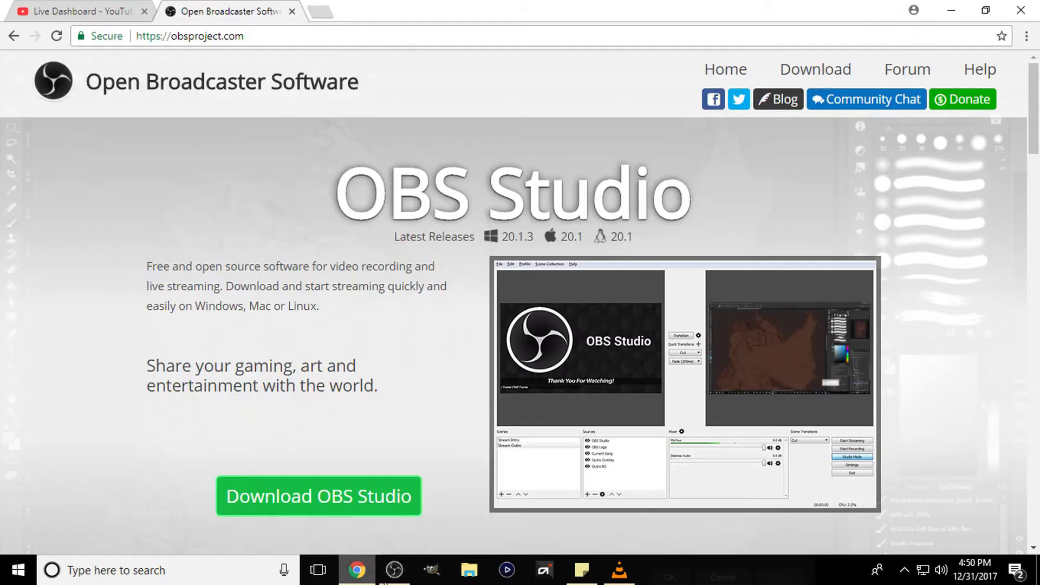
Review the offline YouTube Live Dashboard and its account menu, then bring OBS stream settings back
{"action": "left_click", "coordinate": [105, 10]}
{"action": "scroll", "coordinate": [509, 271], "scroll_direction": "up", "scroll_amount": 1}
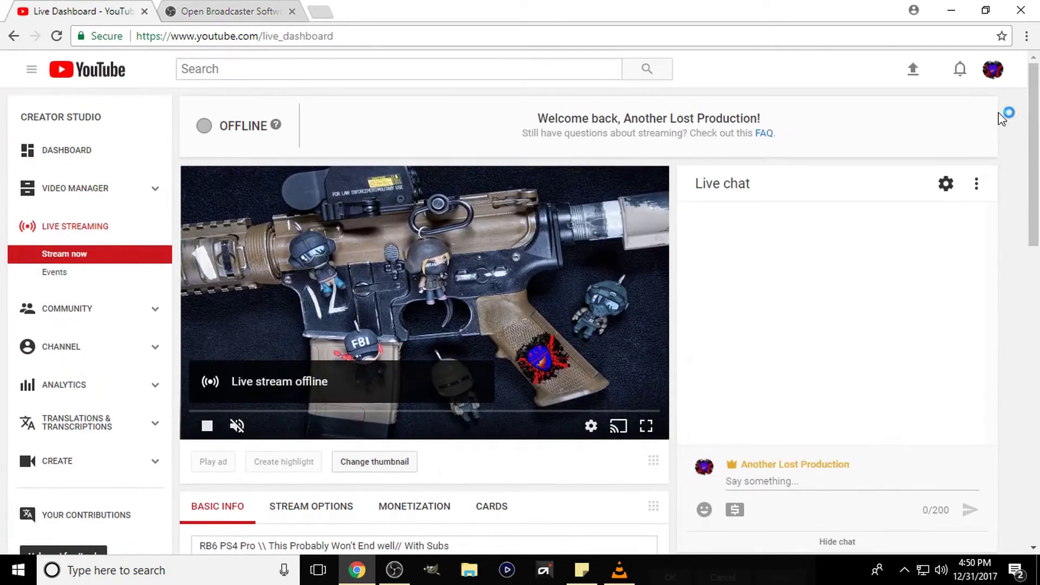
{"action": "left_click", "coordinate": [993, 69]}
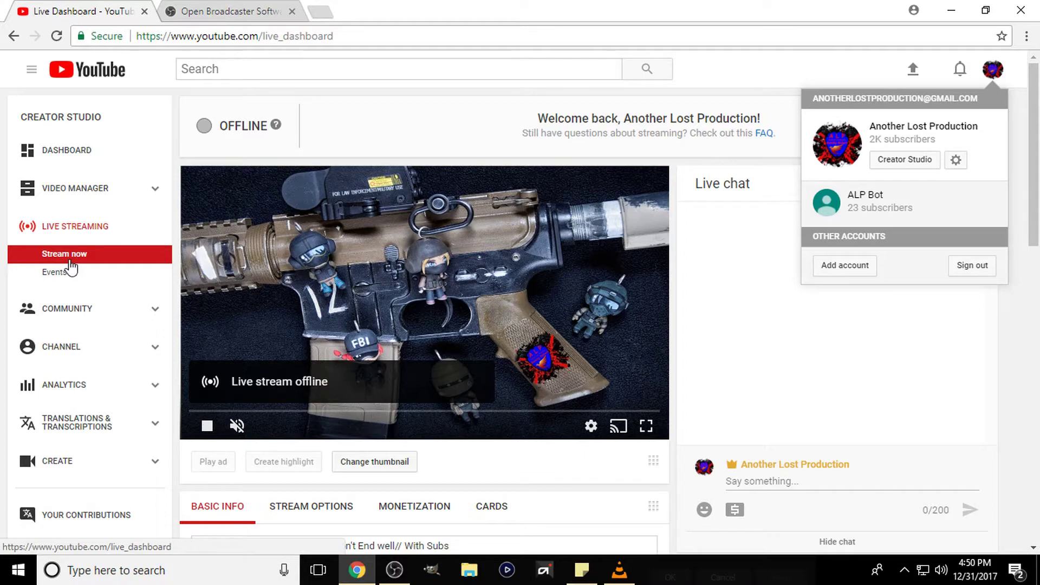
{"action": "scroll", "coordinate": [255, 379], "scroll_direction": "down", "scroll_amount": 10}
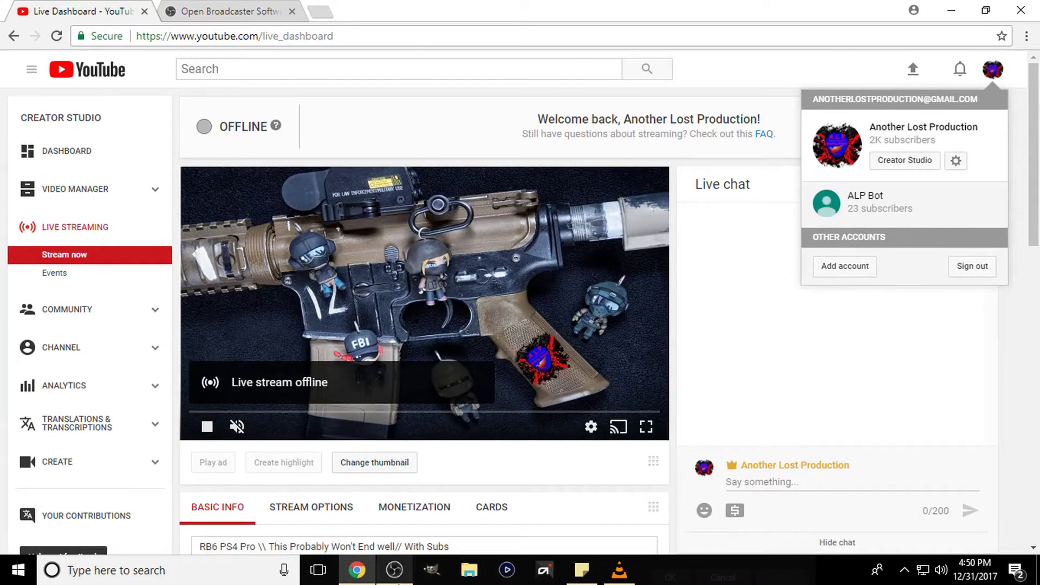
{"action": "left_click", "coordinate": [395, 570]}
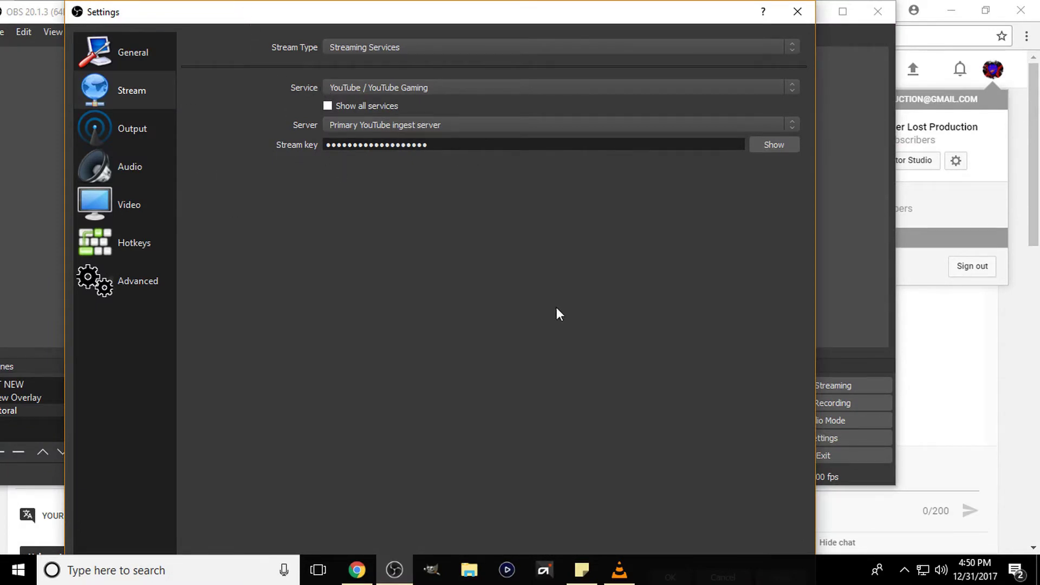
Confirm the YouTube stream settings with OK and reopen OBS Settings on the General page
{"action": "mouse_move", "coordinate": [545, 3]}
{"action": "left_mouse_down"}
{"action": "mouse_move", "coordinate": [548, 42]}
{"action": "mouse_move", "coordinate": [549, 4]}
{"action": "left_mouse_up"}
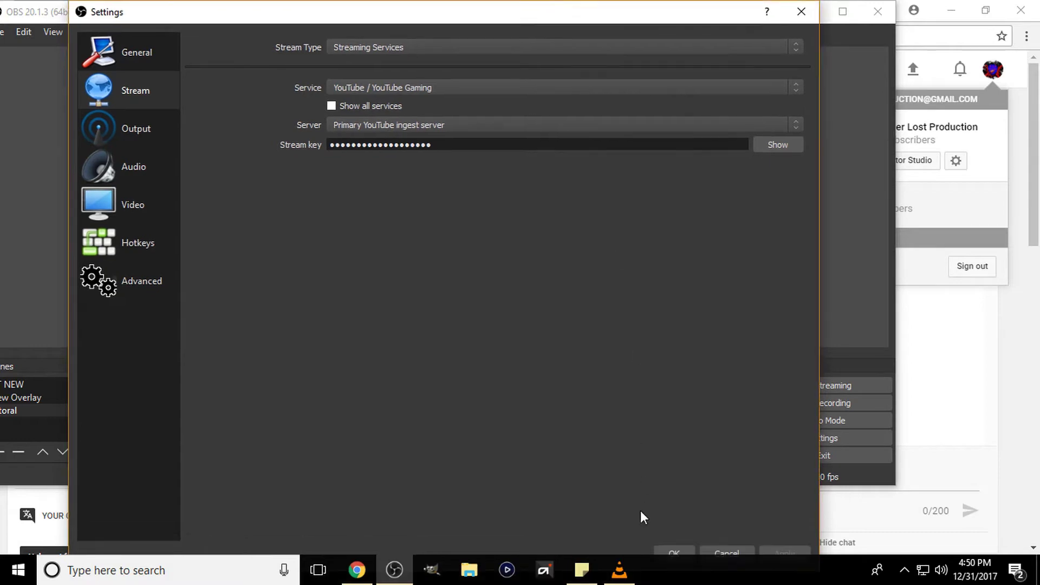
{"action": "left_click", "coordinate": [663, 547]}
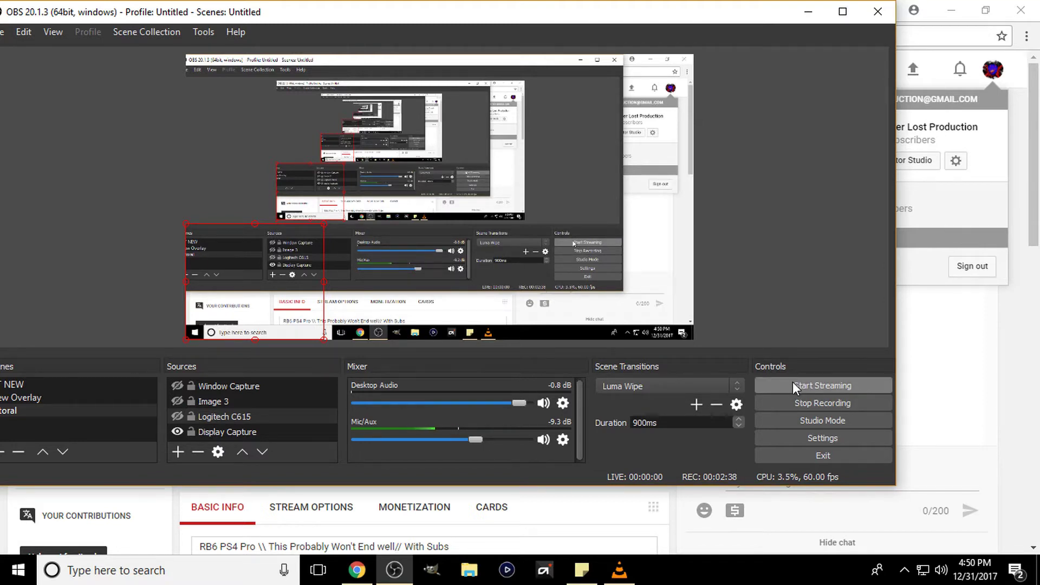
{"action": "left_click", "coordinate": [807, 434]}
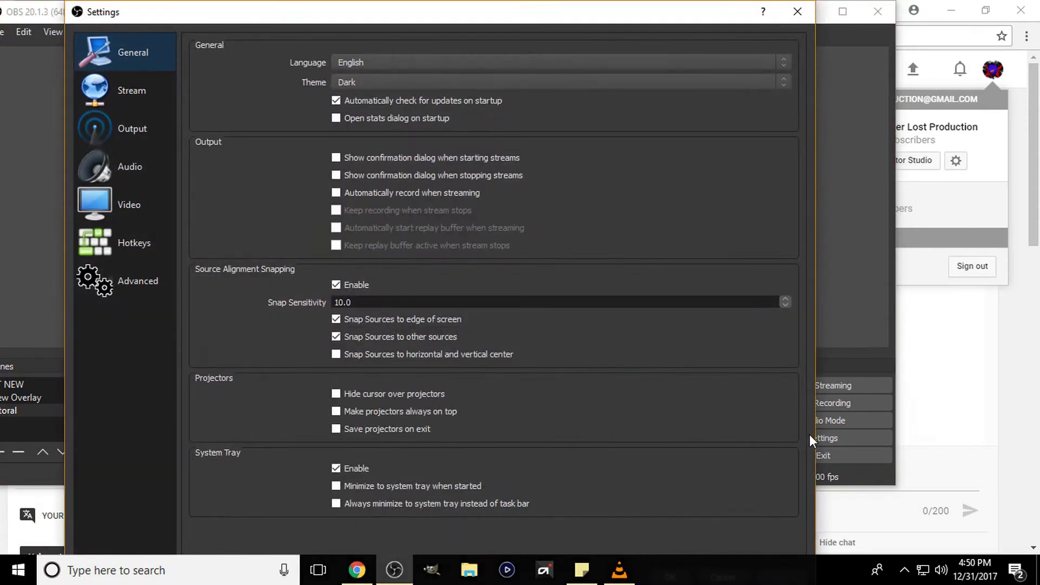
Assign Ctrl+Alt+A to Start Streaming and Ctrl+Alt+N to Stop Streaming, then close Settings
{"action": "left_click", "coordinate": [152, 243]}
{"action": "left_click", "coordinate": [382, 50]}
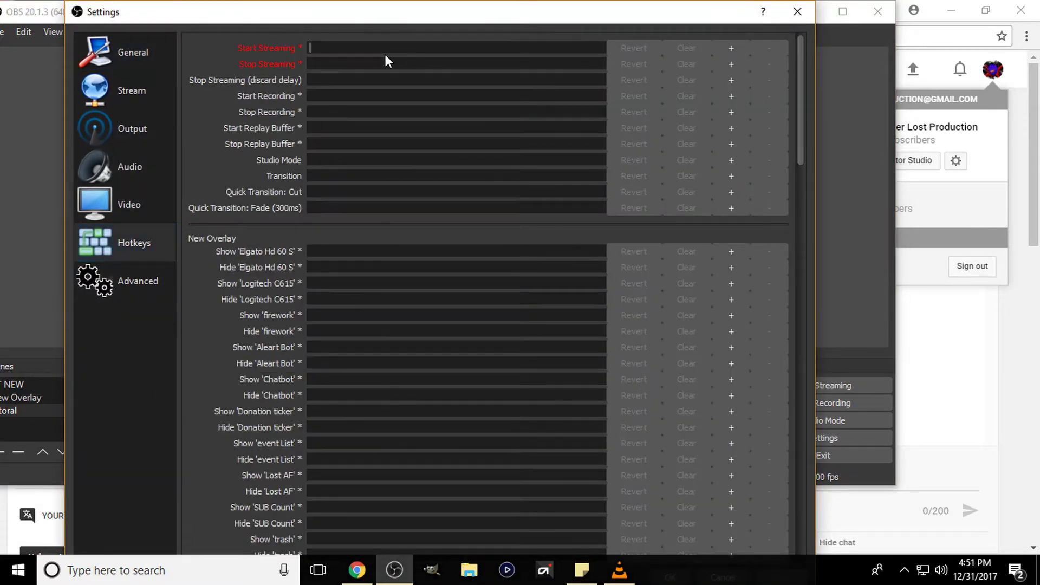
{"action": "key", "text": "ctrl+alt"}
{"action": "left_click", "coordinate": [391, 65]}
{"action": "key", "text": "ctrl+alt"}
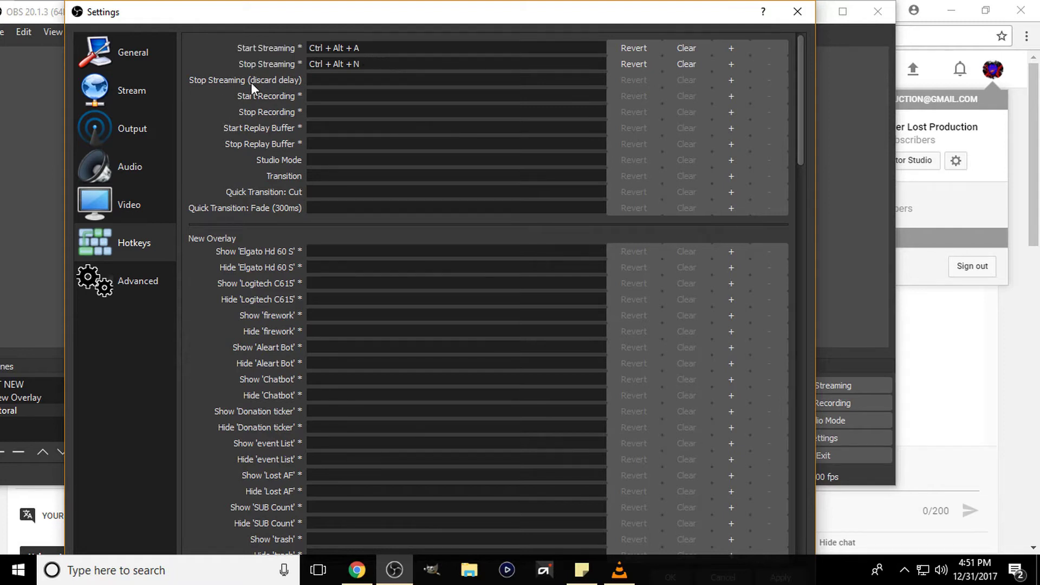
{"action": "left_click_drag", "start_coordinate": [488, 5], "coordinate": [490, 11]}
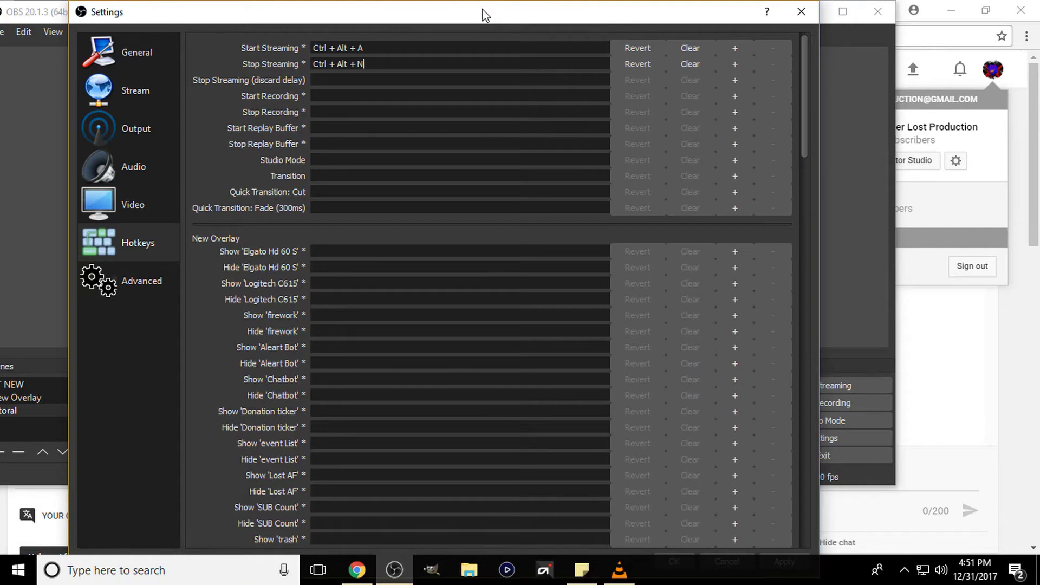
{"action": "left_click_drag", "start_coordinate": [482, 9], "coordinate": [495, 43]}
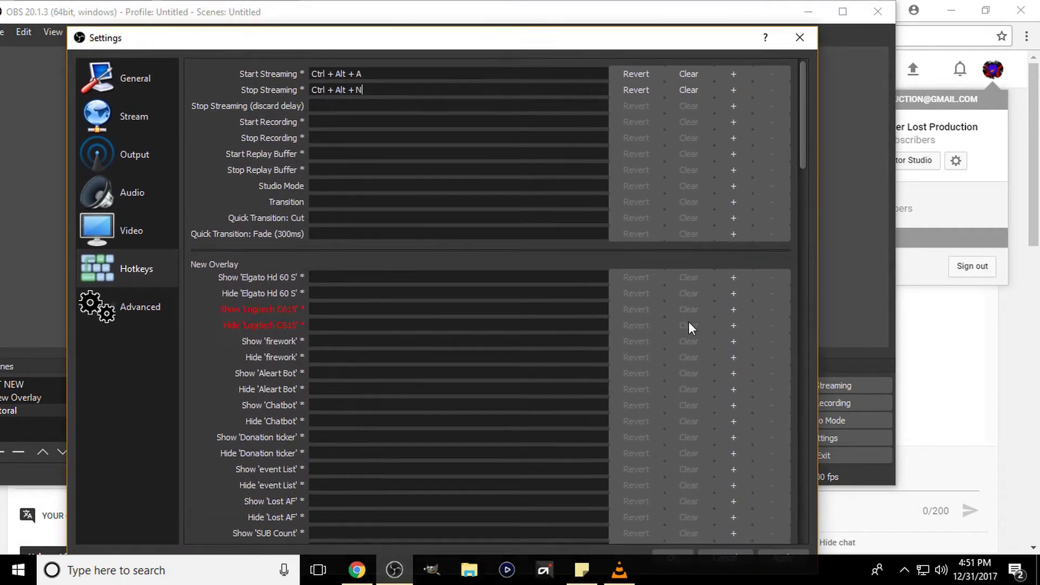
{"action": "left_click", "coordinate": [706, 549]}
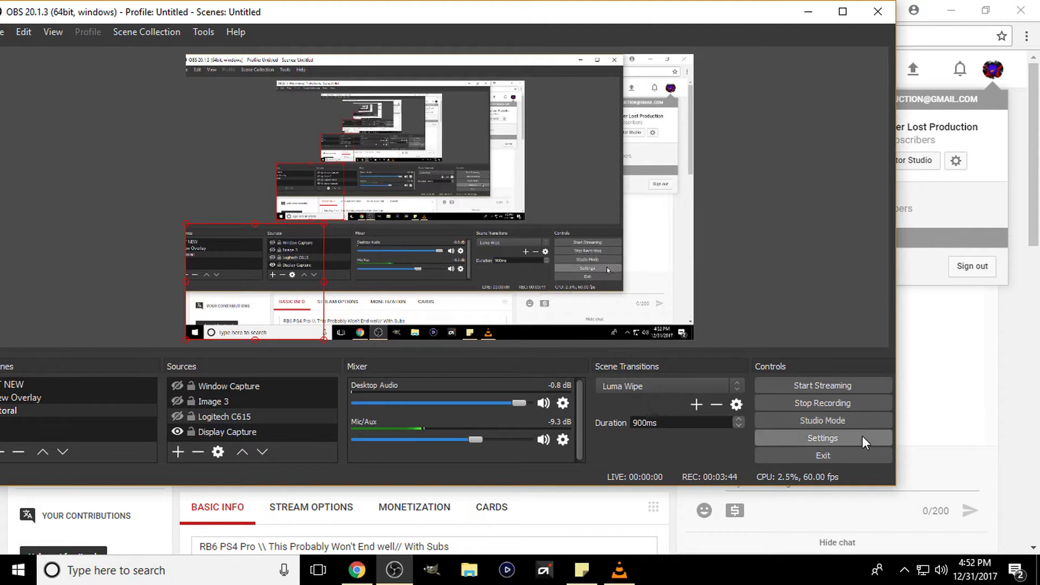
Cancel creating a new Display Capture source and minimize OBS to reveal the YouTube dashboard
{"action": "left_click", "coordinate": [173, 455]}
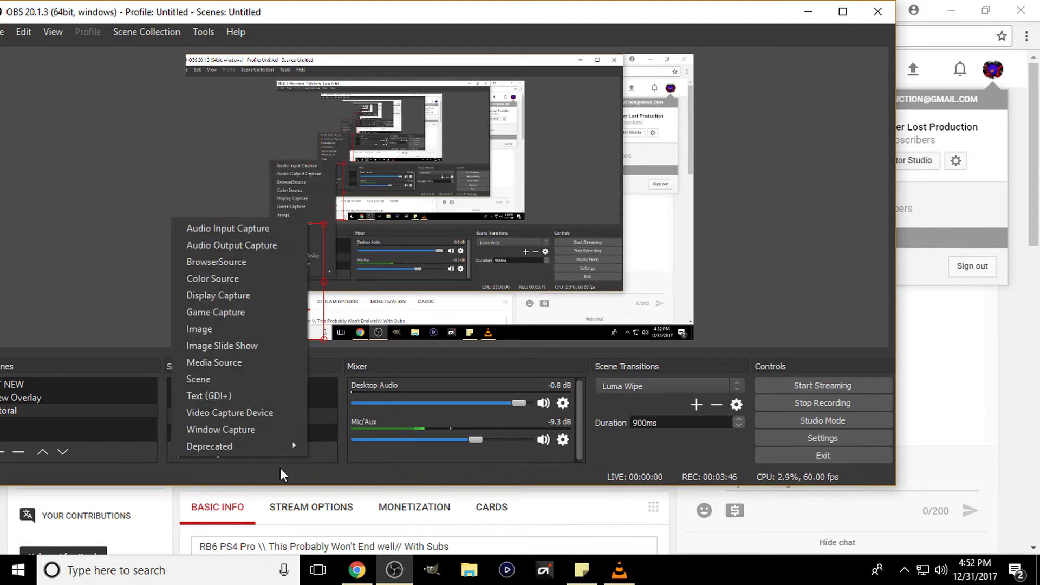
{"action": "left_click", "coordinate": [252, 298]}
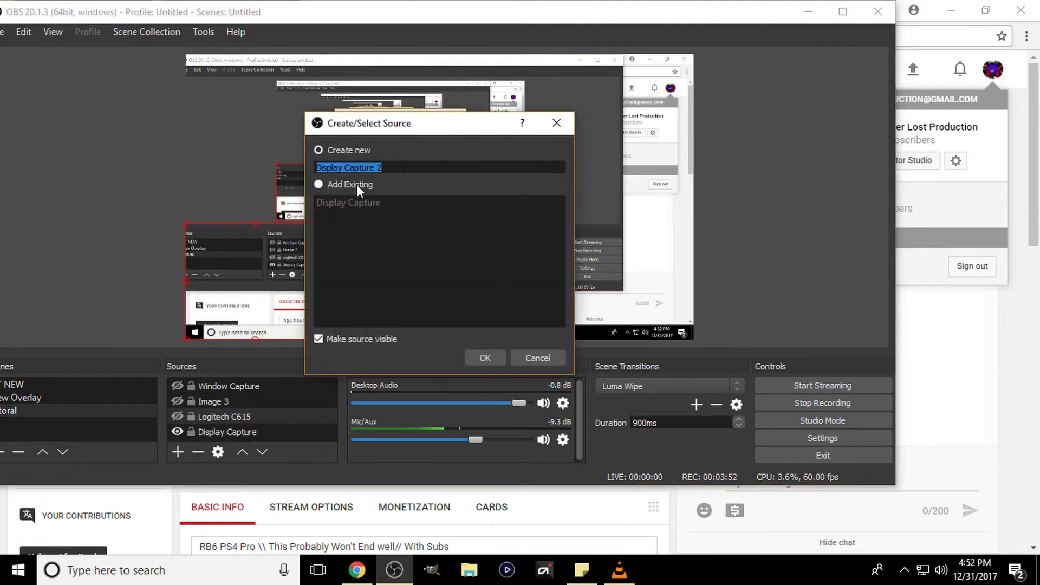
{"action": "left_click", "coordinate": [519, 361]}
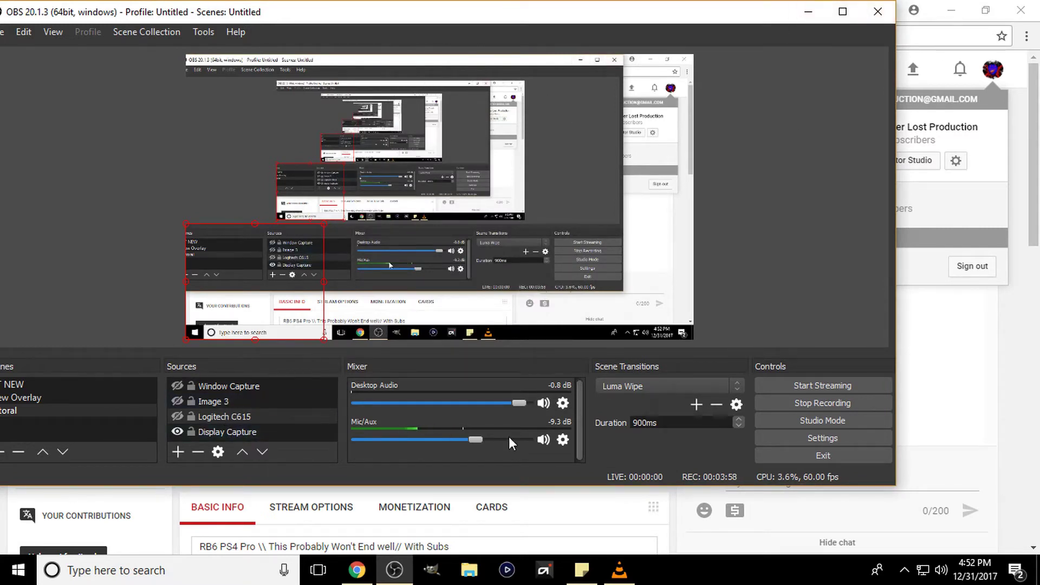
{"action": "left_click", "coordinate": [818, 14]}
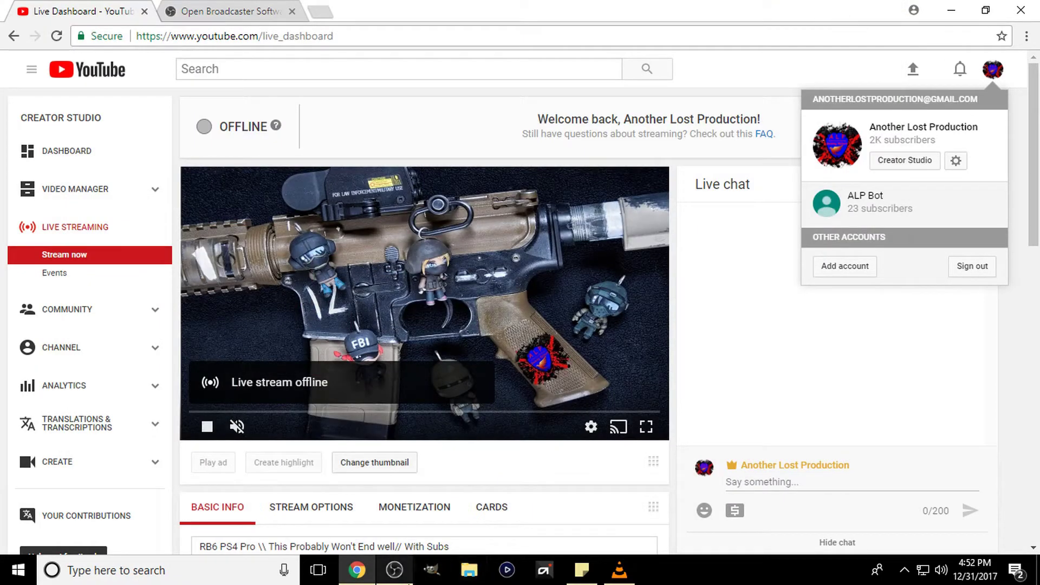
Launch the Xbox app from the Start menu's Recently added list and open its Connection page
{"action": "left_click", "coordinate": [19, 570]}
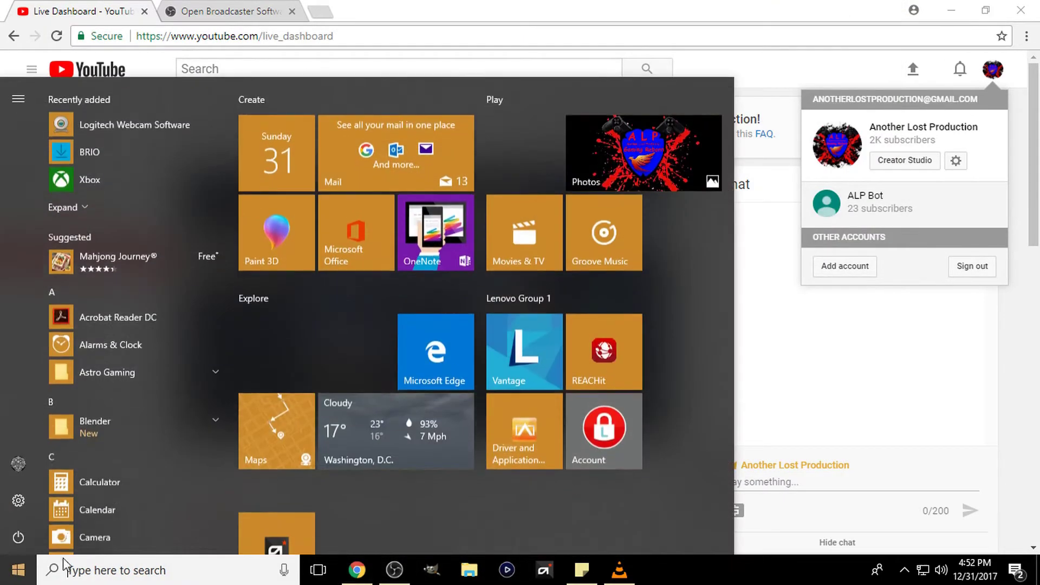
{"action": "left_click", "coordinate": [87, 181]}
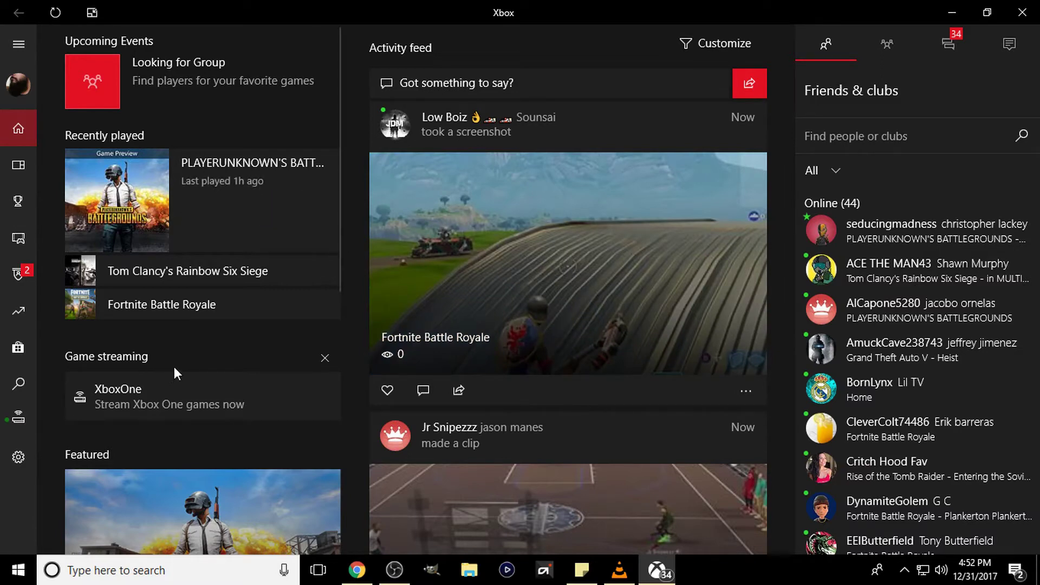
{"action": "left_click", "coordinate": [17, 419]}
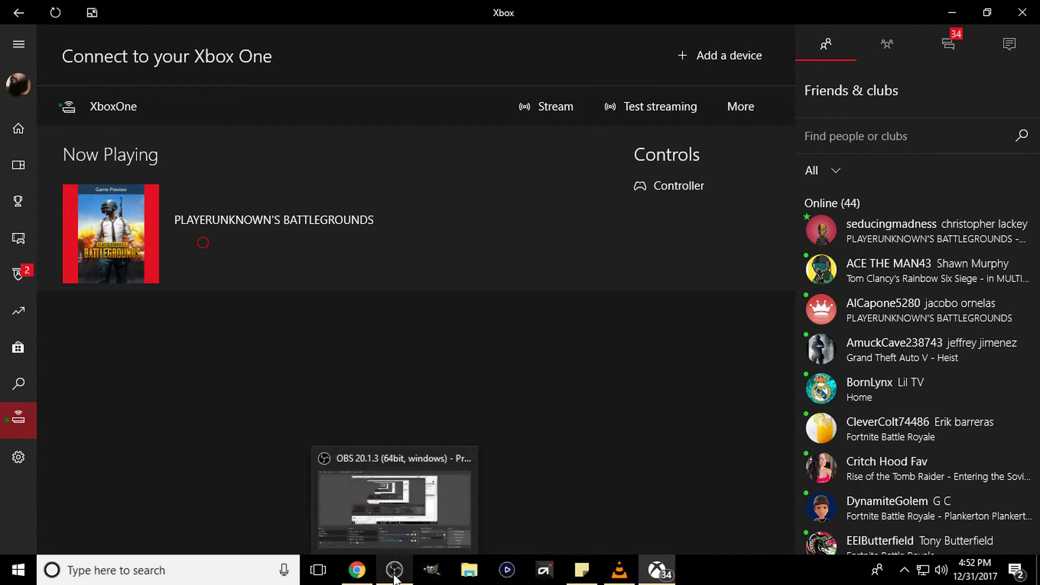
After briefly restoring and minimizing OBS, stream the XboxOne console to the PC
{"action": "left_click", "coordinate": [396, 569]}
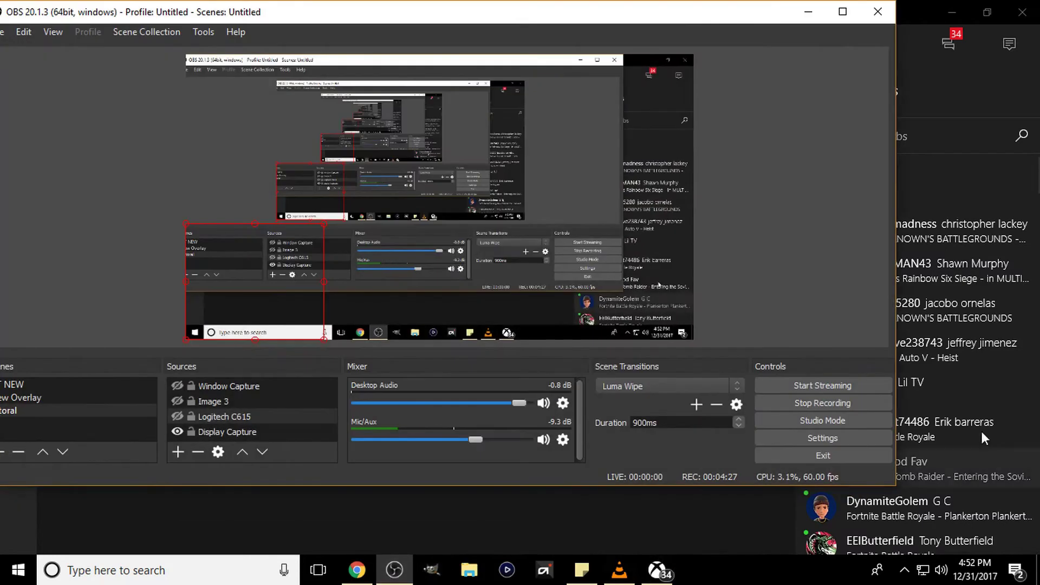
{"action": "left_click", "coordinate": [809, 12]}
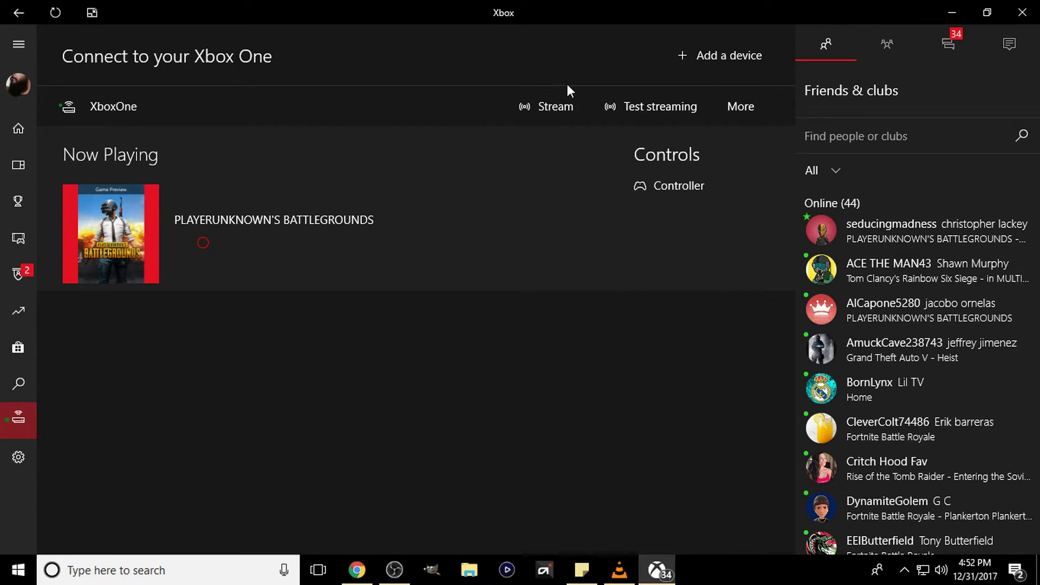
{"action": "left_click", "coordinate": [551, 109]}
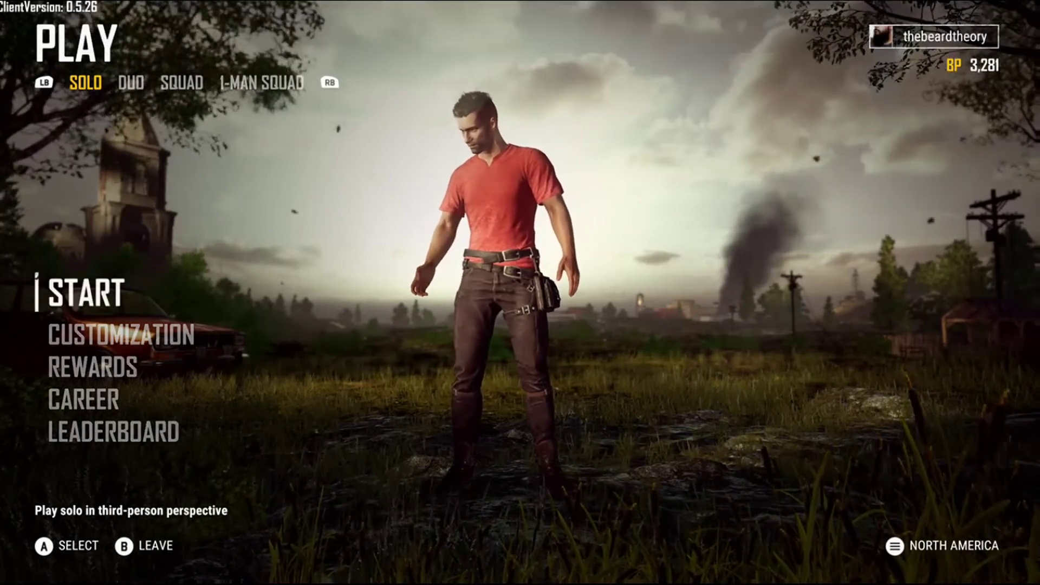
Move through the PUBG main menu and open the Customization screen
{"action": "key", "text": "Down"}
{"action": "key", "text": "Down"}
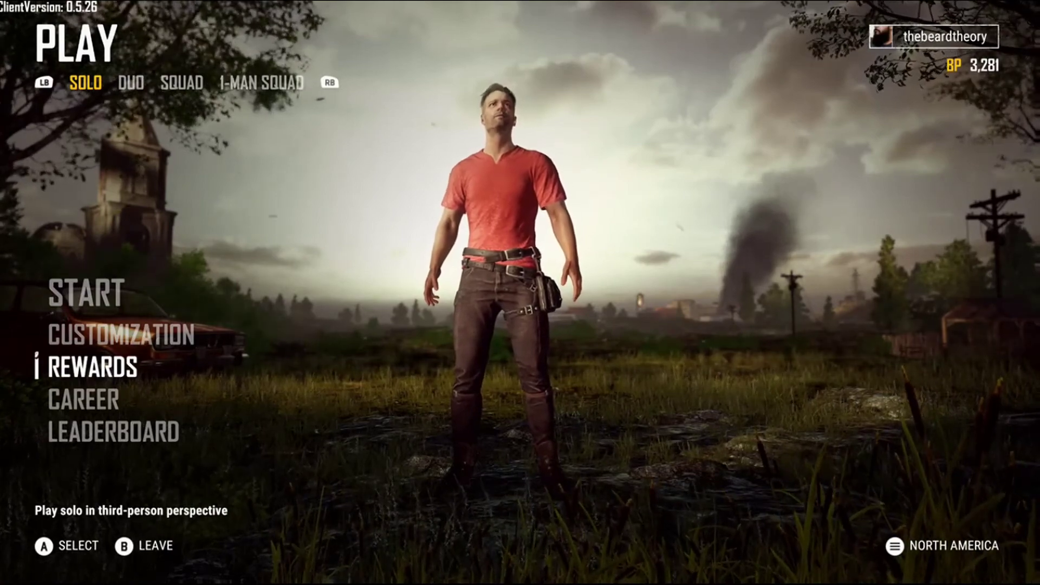
{"action": "key", "text": "Up"}
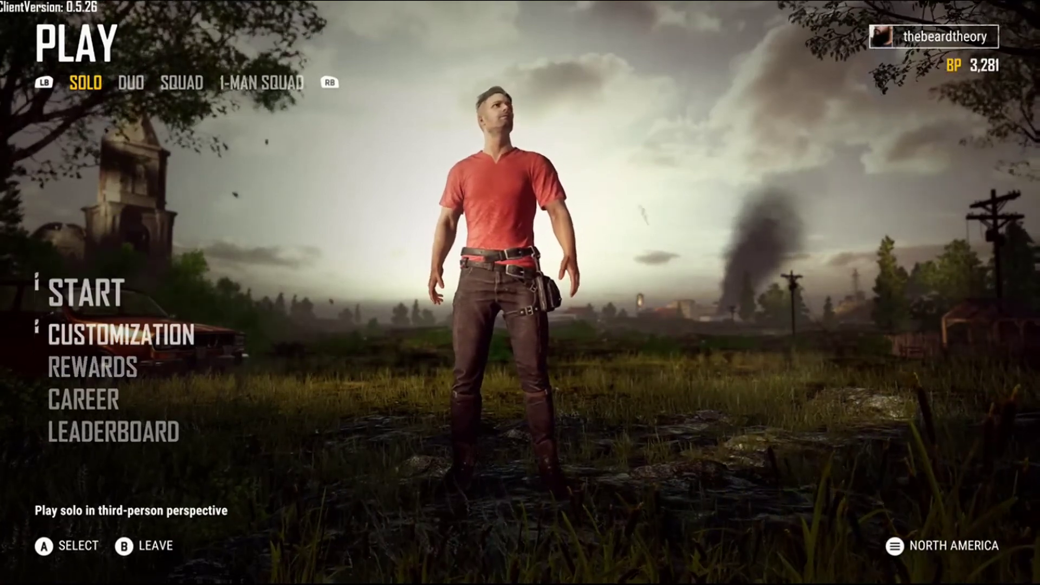
{"action": "key", "text": "Up"}
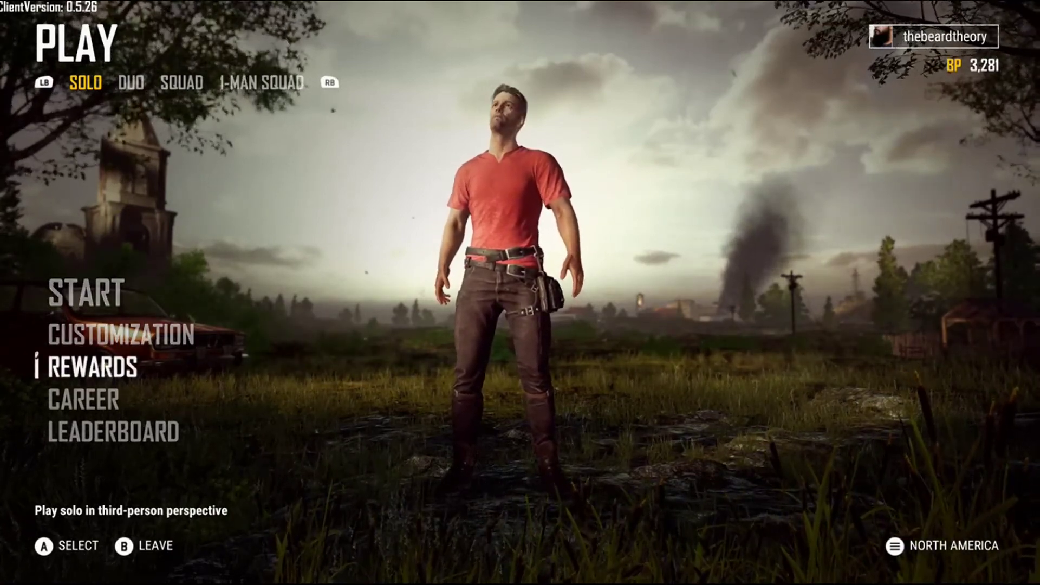
{"action": "key", "text": "Up"}
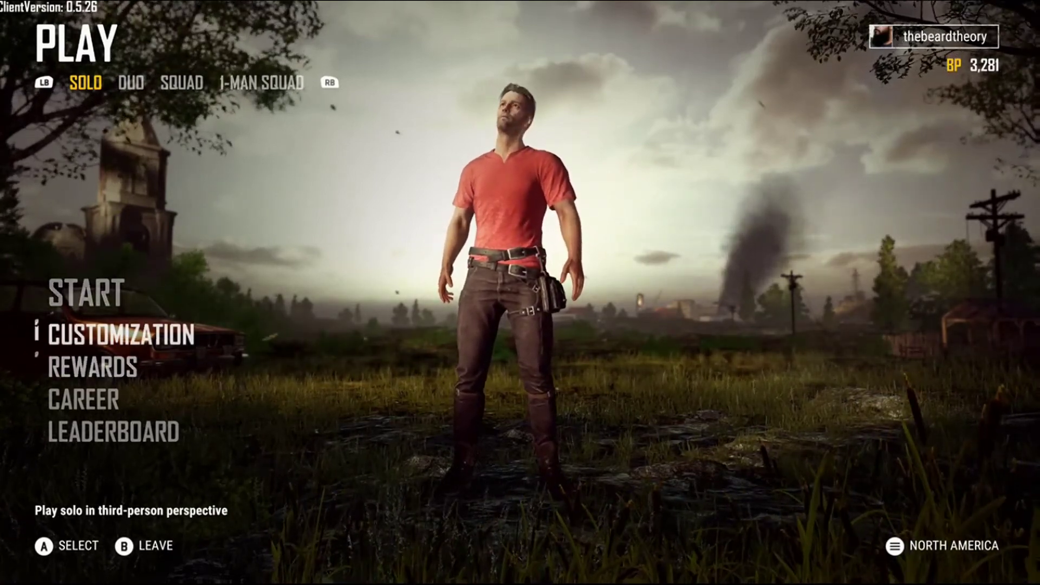
{"action": "key", "text": "Return"}
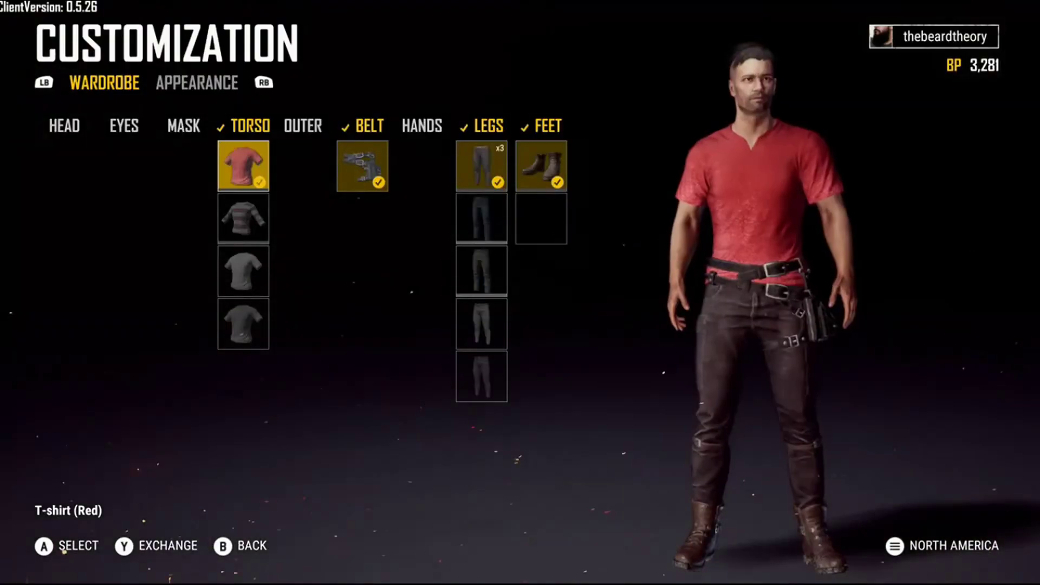
Open the Xbox guide over the game, browse its entries, and close it again
{"action": "key", "text": "super"}
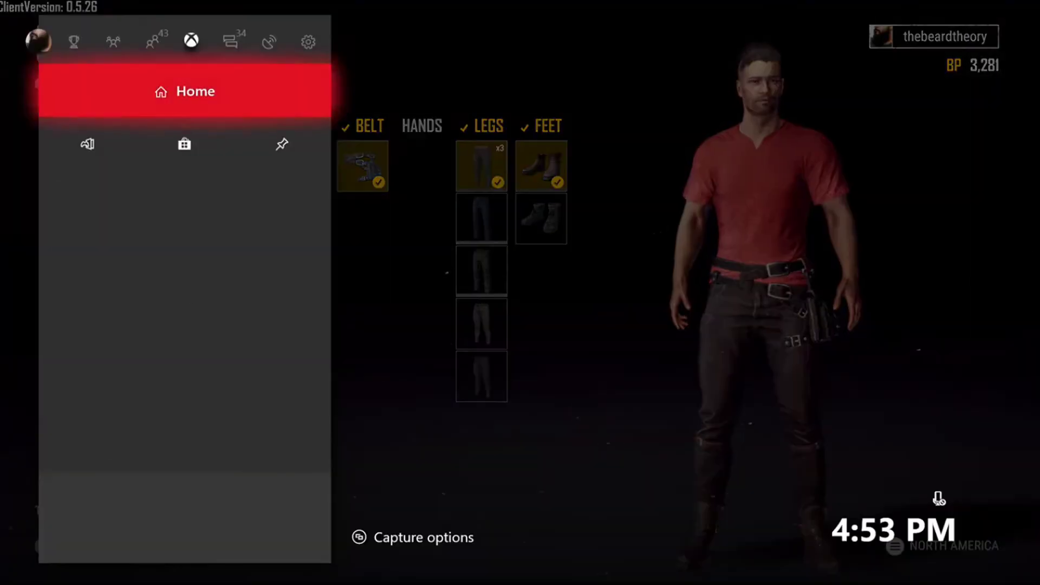
{"action": "key", "text": "Down"}
{"action": "key", "text": "Down"}
{"action": "key", "text": "Down"}
{"action": "key", "text": "Down"}
{"action": "key", "text": "Up"}
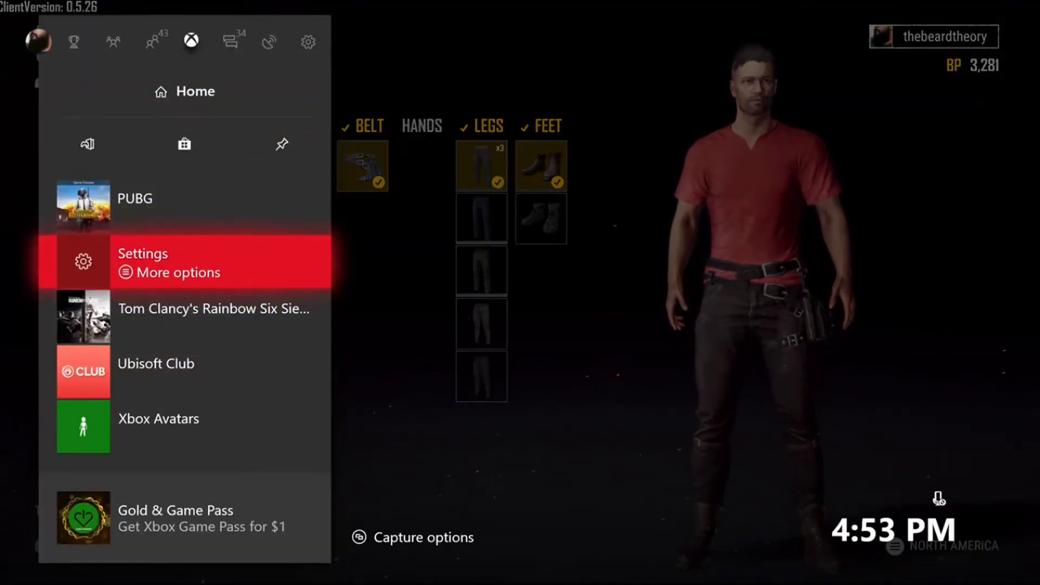
{"action": "key", "text": "Escape"}
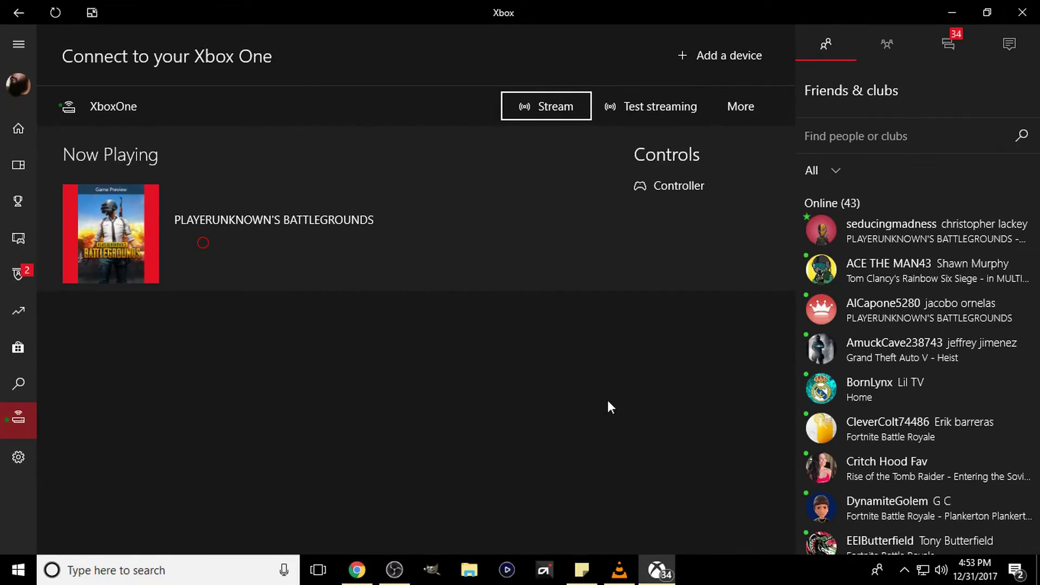
Restore and hide OBS, then resume streaming from XboxOne on the Connect page
{"action": "left_click", "coordinate": [394, 570]}
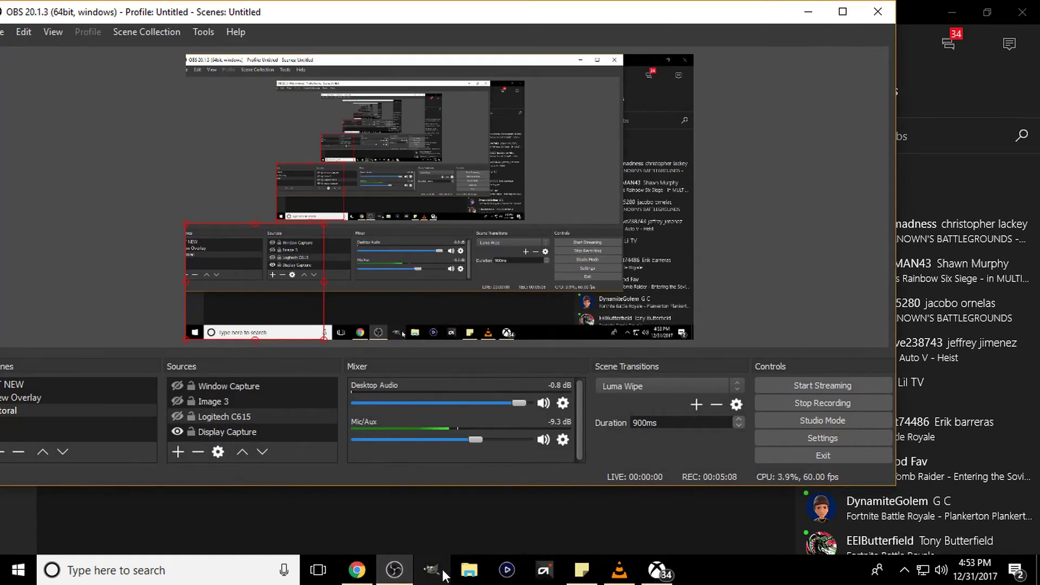
{"action": "left_click", "coordinate": [393, 569]}
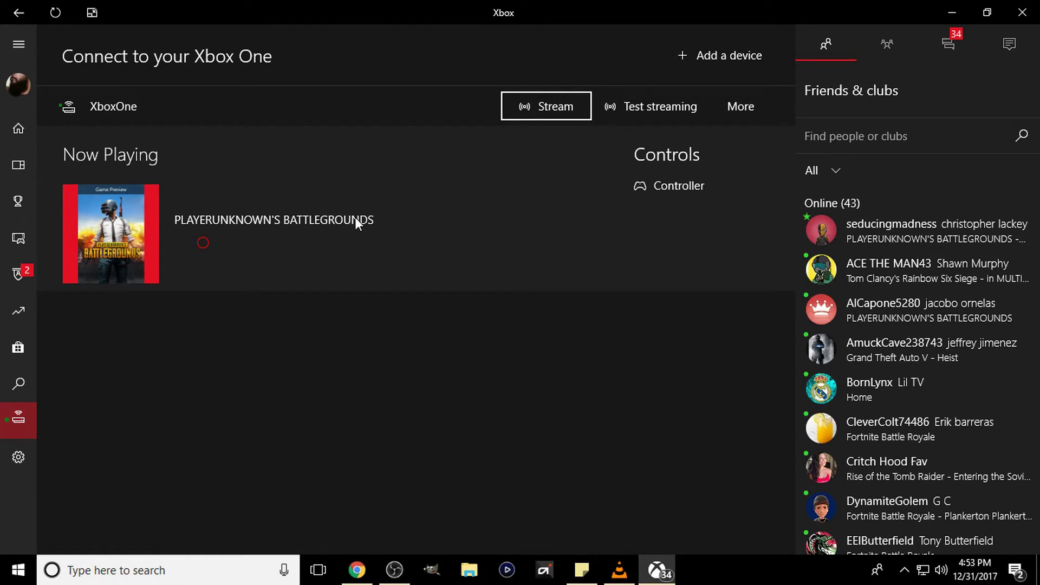
{"action": "left_click", "coordinate": [558, 112]}
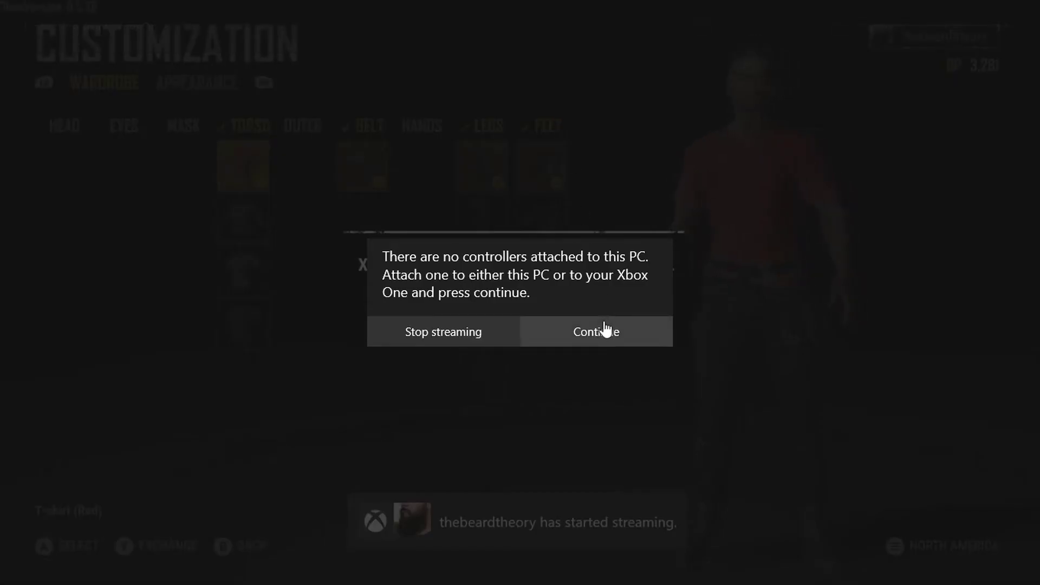
Dismiss the no-controllers warning and re-equip the Combat Pants (Black) in the Legs wardrobe
{"action": "left_click", "coordinate": [611, 335]}
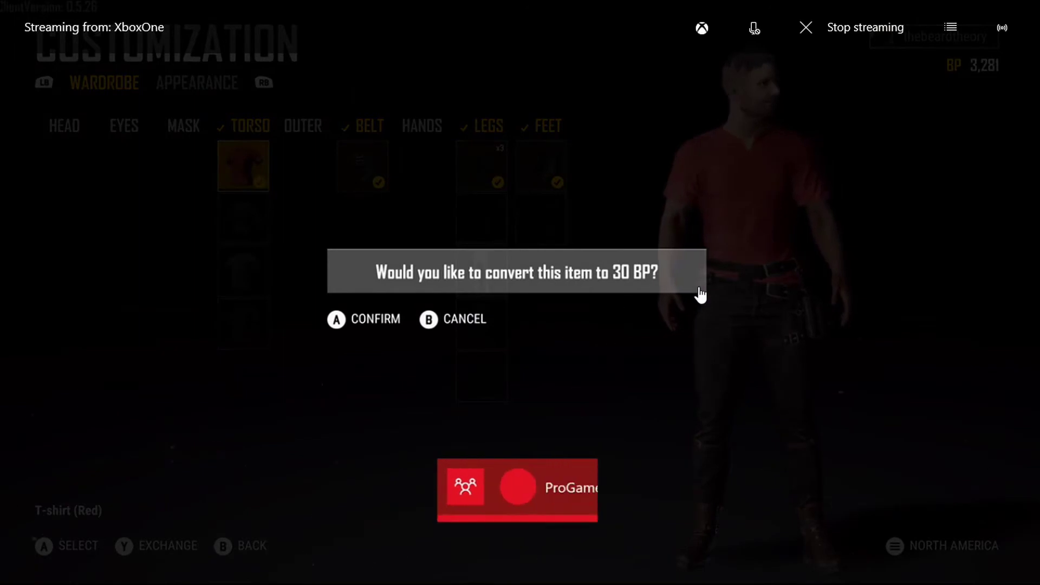
{"action": "key", "text": "Escape"}
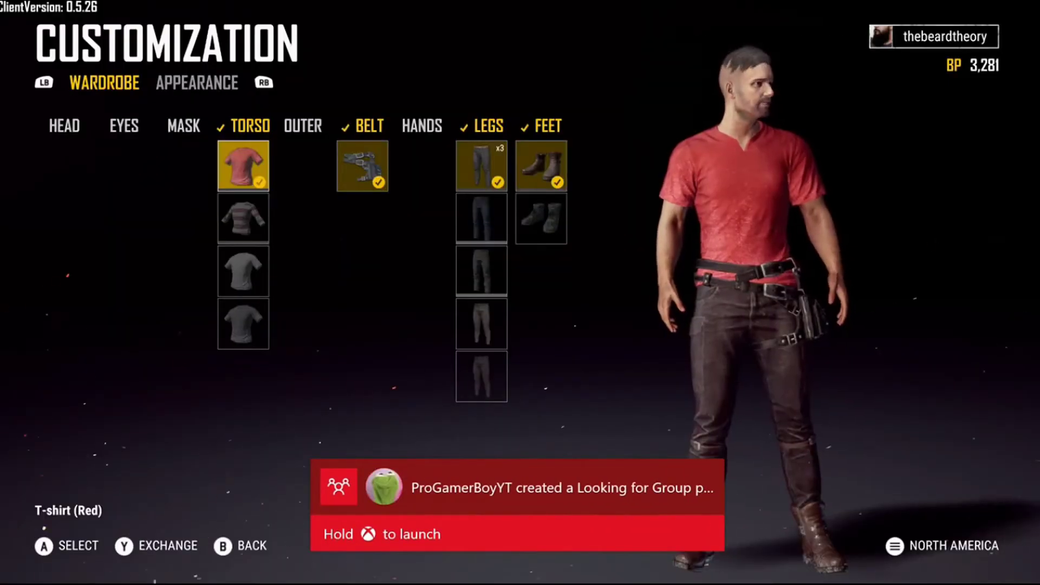
{"action": "key", "text": "Down"}
{"action": "key", "text": "Up"}
{"action": "key", "text": "Right"}
{"action": "key", "text": "Right"}
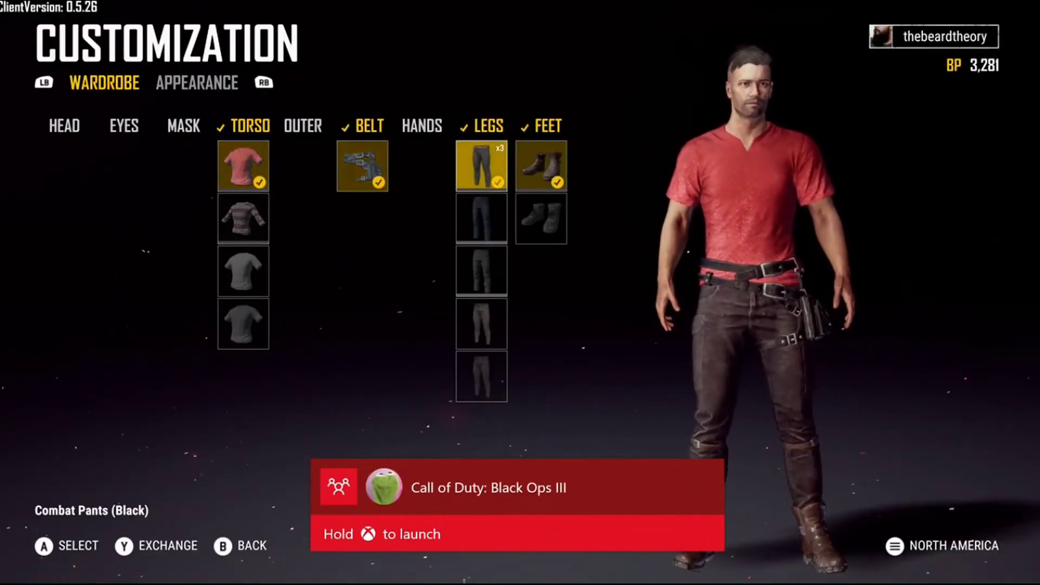
{"action": "key", "text": "Return"}
{"action": "key", "text": "Right"}
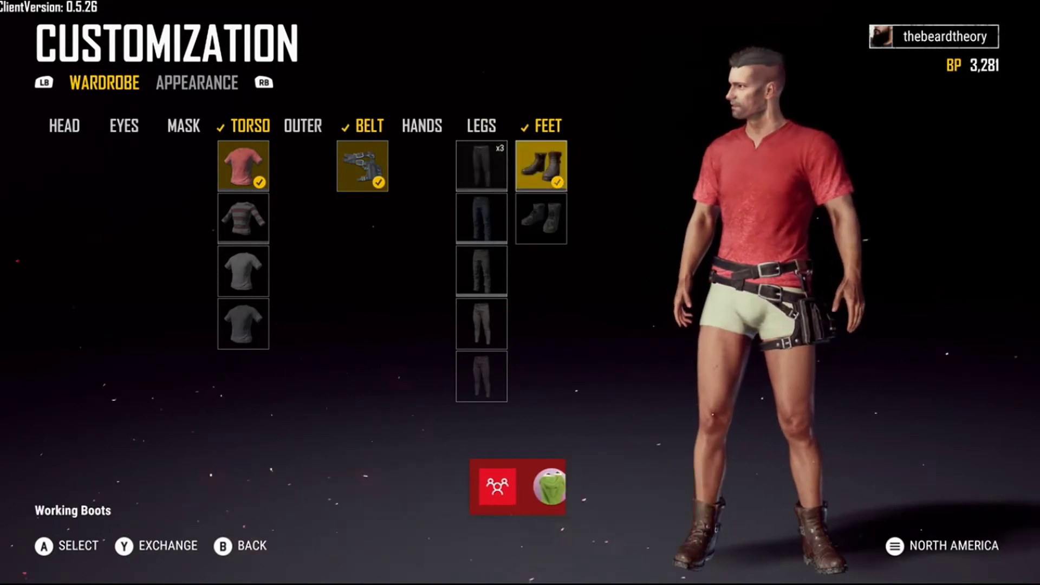
{"action": "key", "text": "Left"}
{"action": "key", "text": "Return"}
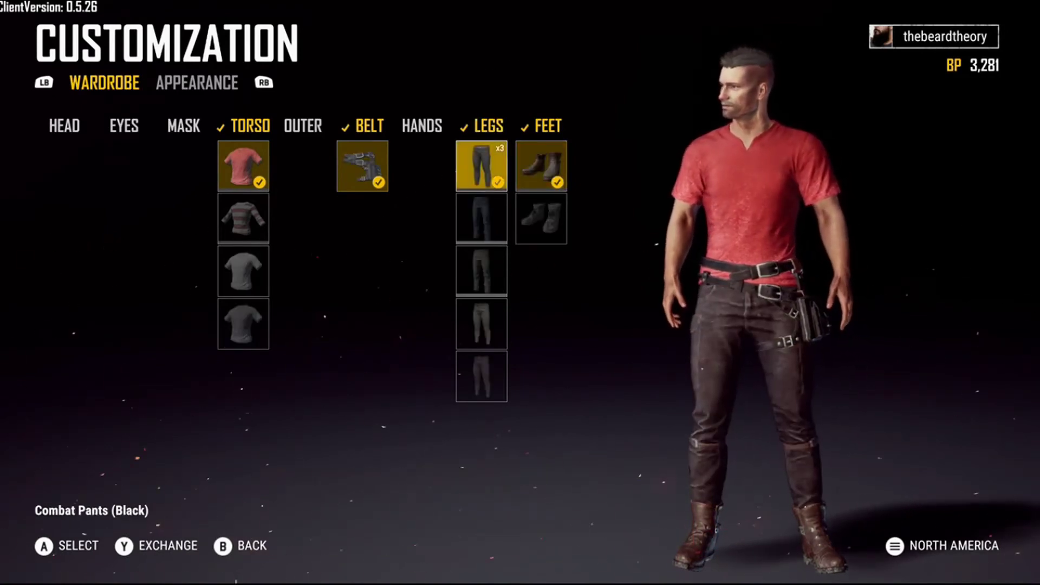
Exchange one pair of Combat Pants (Black) for 30 BP and cancel a second conversion
{"action": "key", "text": "y"}
{"action": "key", "text": "Return"}
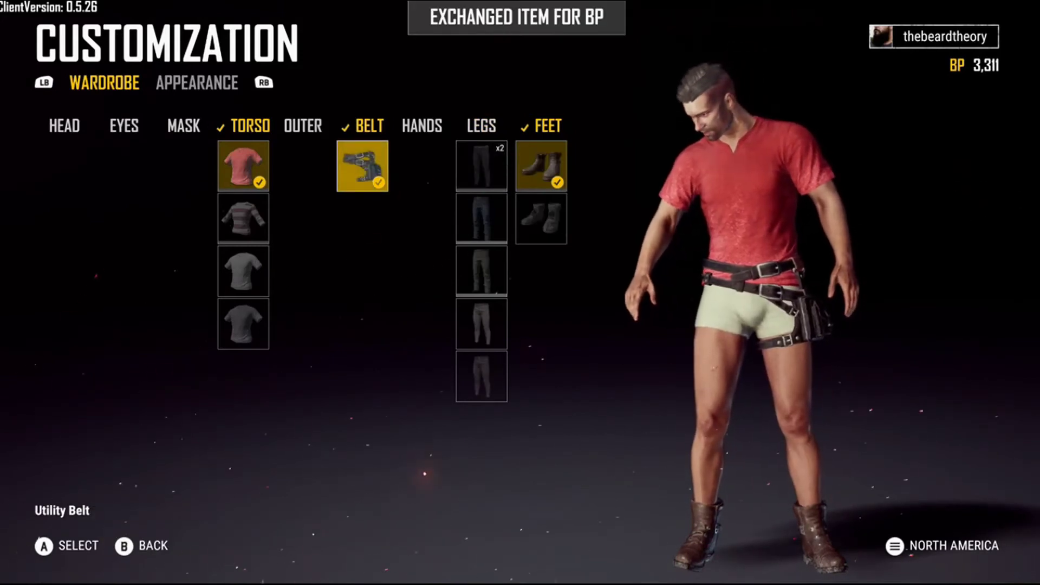
{"action": "key", "text": "Right"}
{"action": "key", "text": "y"}
{"action": "key", "text": "Escape"}
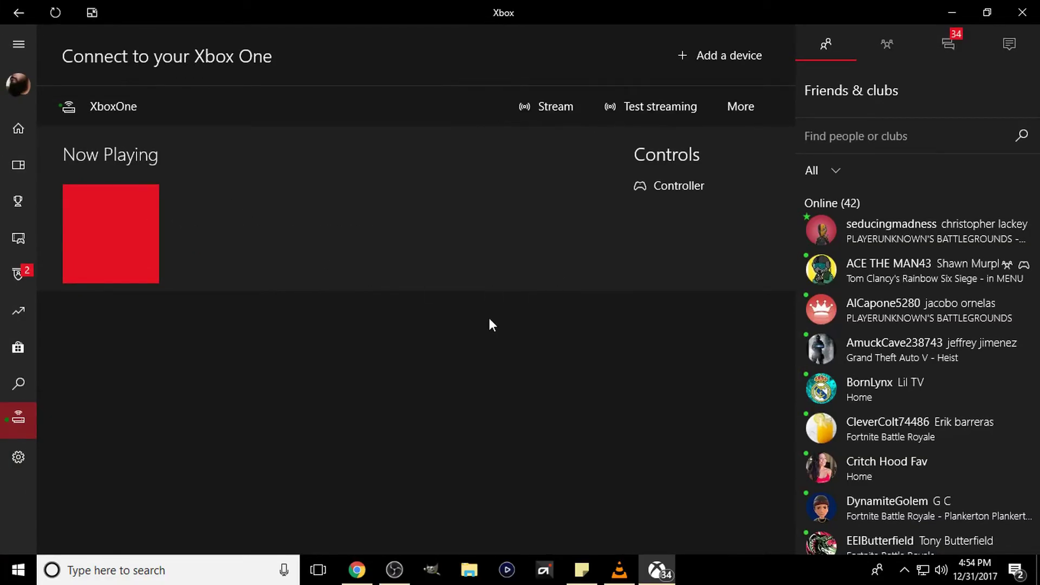
{"action": "left_click", "coordinate": [392, 574]}
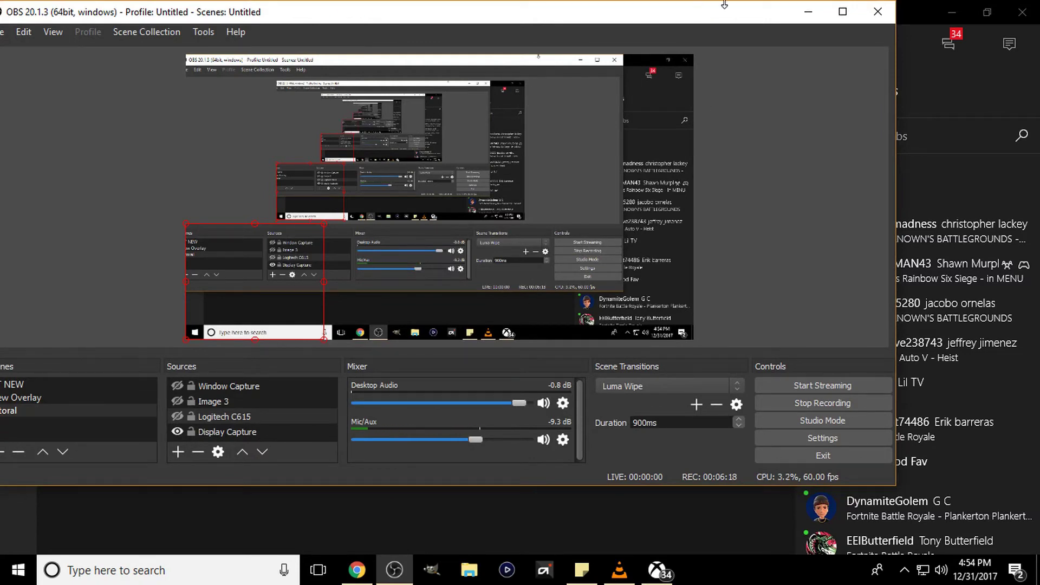
Go back to the Xbox One console page and resume streaming from its extra options
{"action": "left_click", "coordinate": [809, 13]}
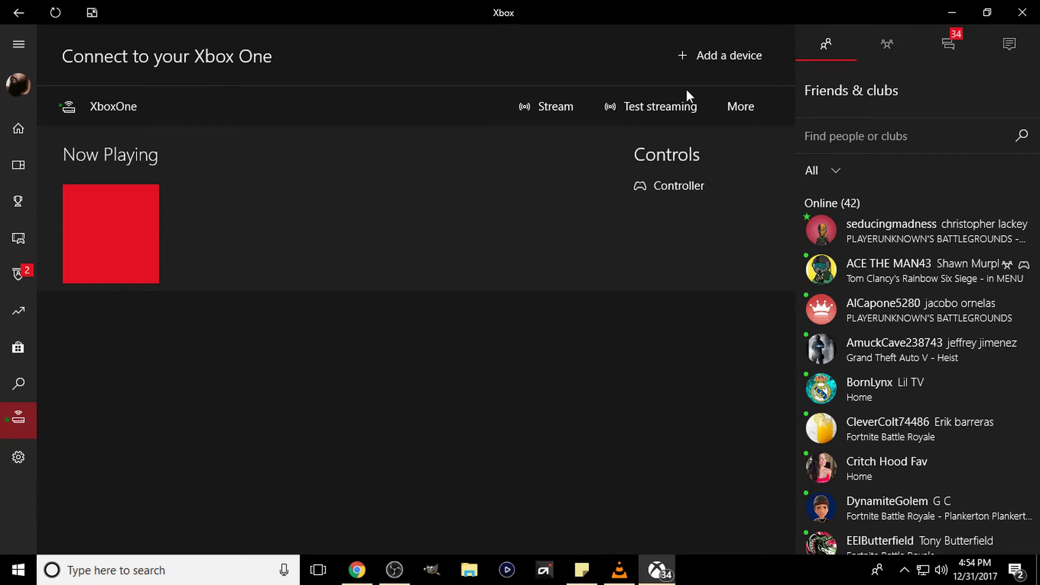
{"action": "left_click", "coordinate": [731, 105]}
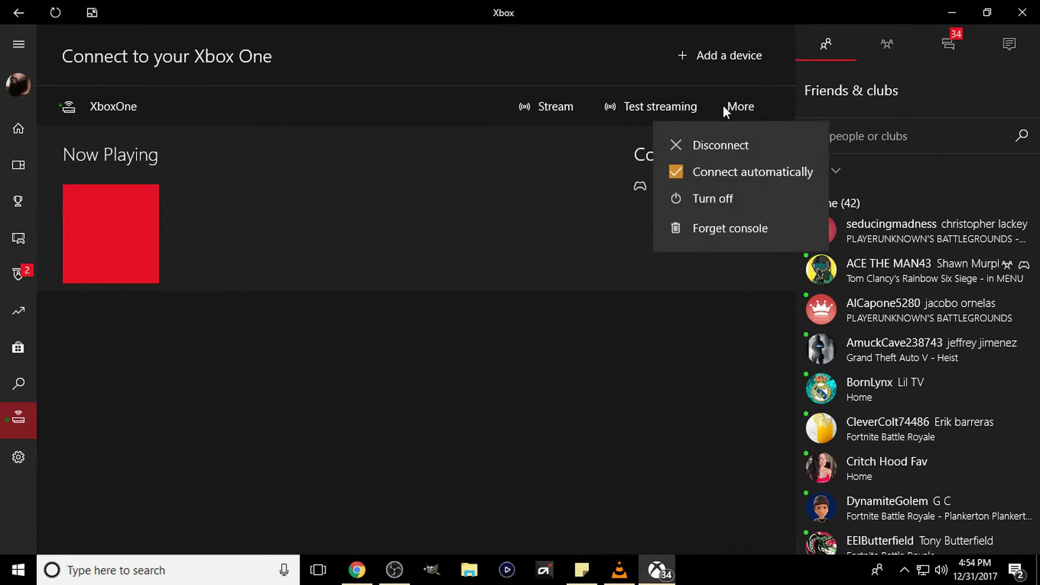
{"action": "left_click", "coordinate": [564, 108]}
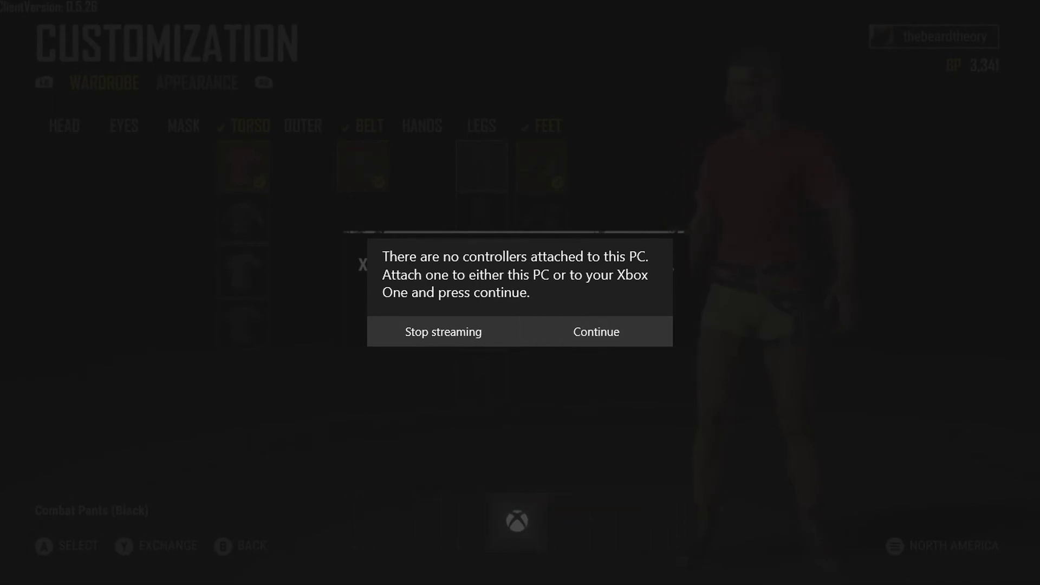
Keep streaming without a controller at Medium quality, then leave customization with the Combat Pants (Black) equipped
{"action": "left_click", "coordinate": [595, 332]}
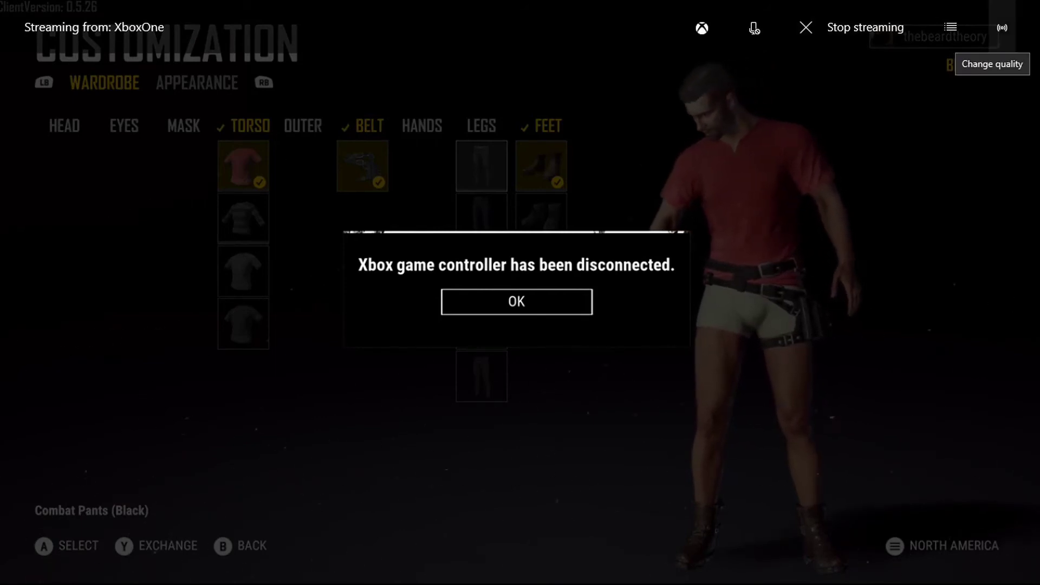
{"action": "left_click", "coordinate": [1002, 27]}
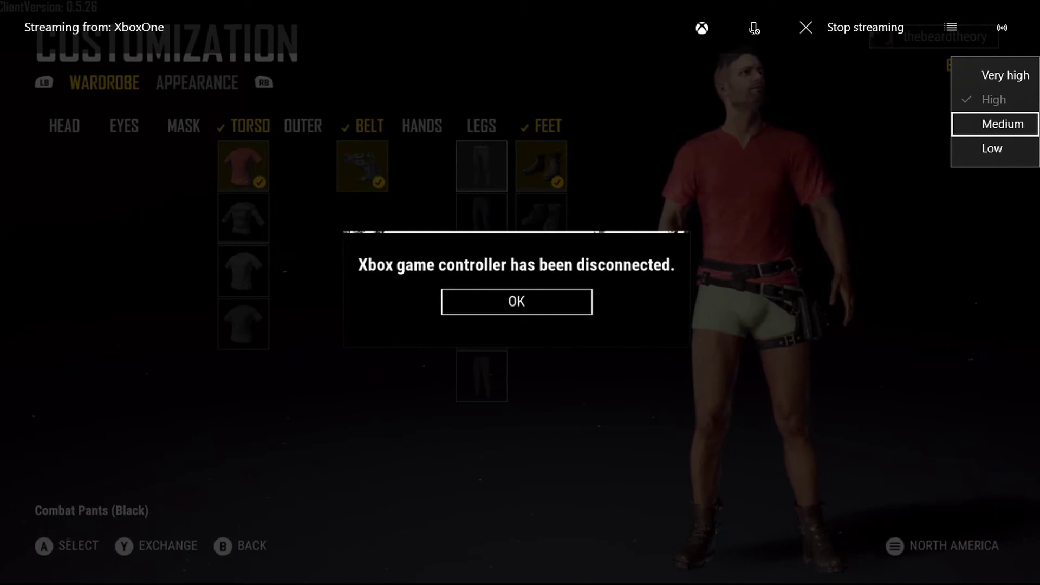
{"action": "key", "text": "Return"}
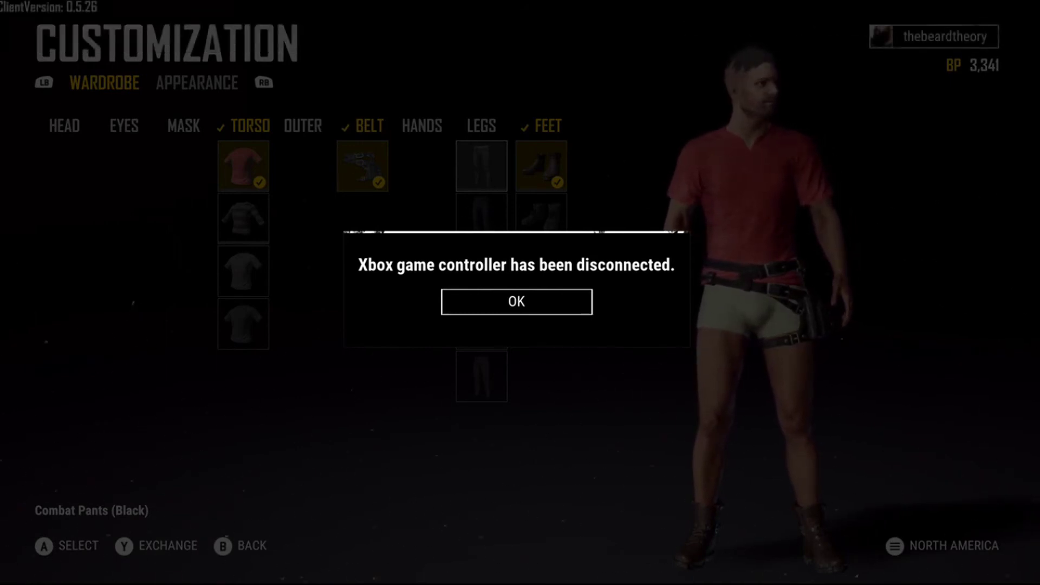
{"action": "key", "text": "Return"}
{"action": "key", "text": "Return"}
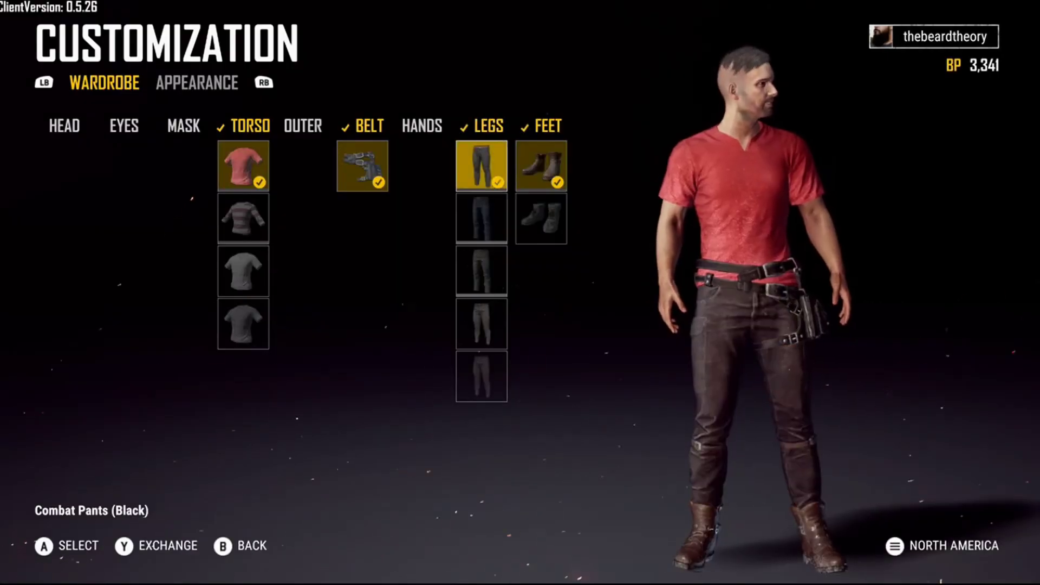
{"action": "key", "text": "Escape"}
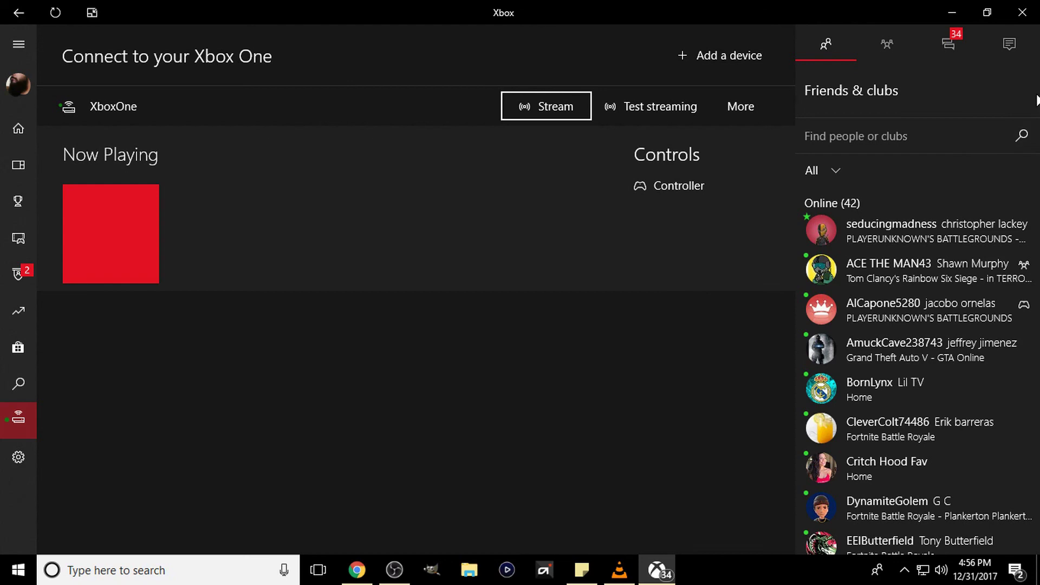
Bring OBS forward and unhide the Logitech C615 webcam source
{"action": "left_click", "coordinate": [403, 577]}
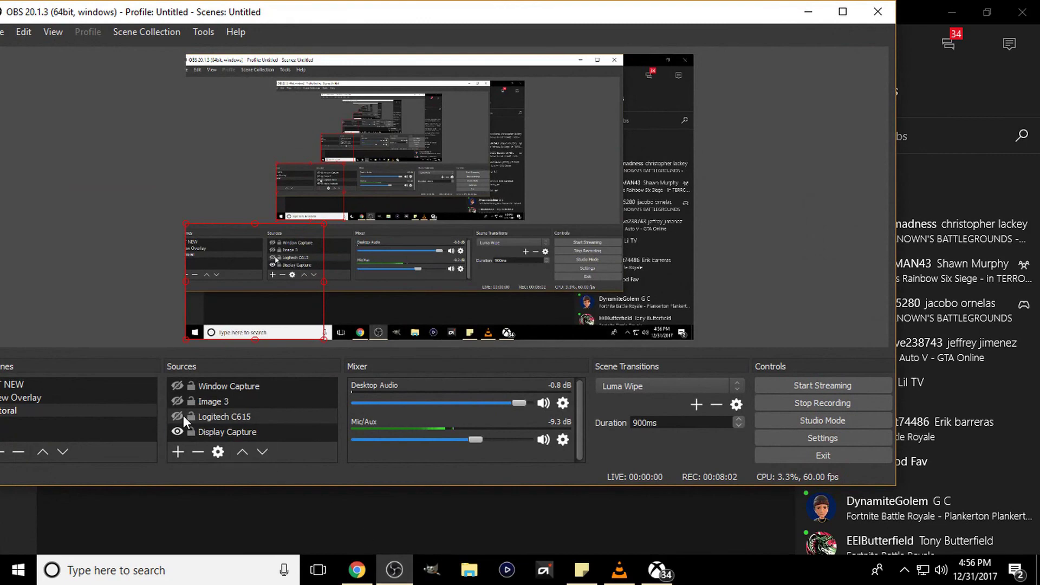
{"action": "left_click", "coordinate": [178, 417]}
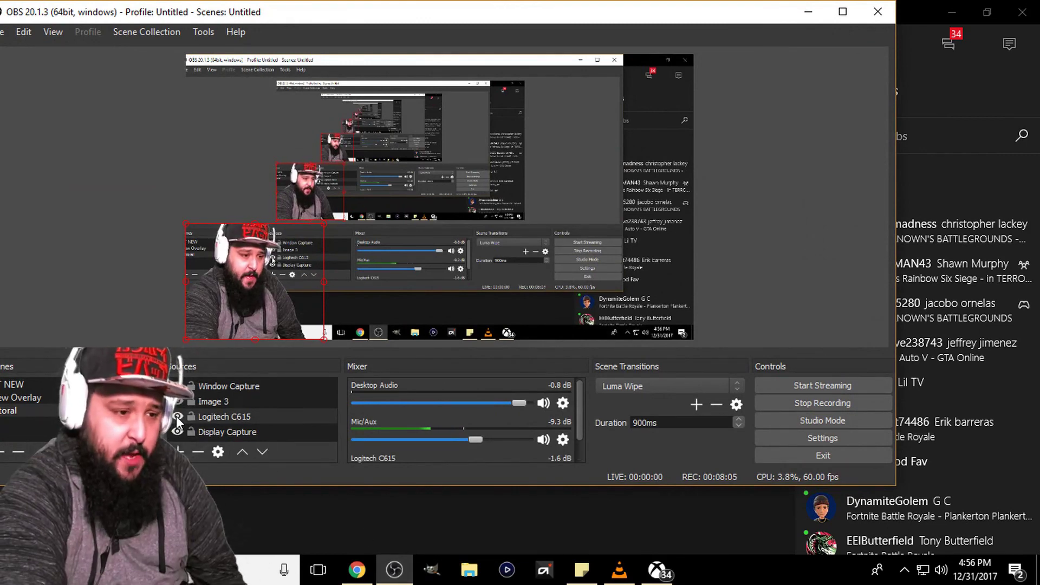